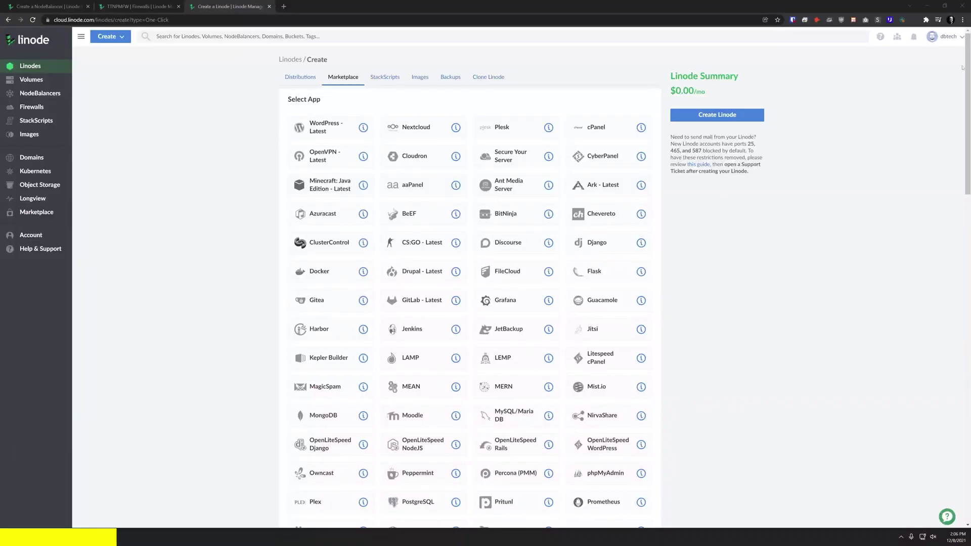
Browse Linode's Marketplace apps together with its load balancer and firewall configuration pages
{"action": "scroll", "coordinate": [967, 49], "scroll_direction": "down", "scroll_amount": 2}
{"action": "scroll", "coordinate": [469, 278], "scroll_direction": "down", "scroll_amount": 3}
{"action": "left_click_drag", "start_coordinate": [970, 121], "coordinate": [968, 342]}
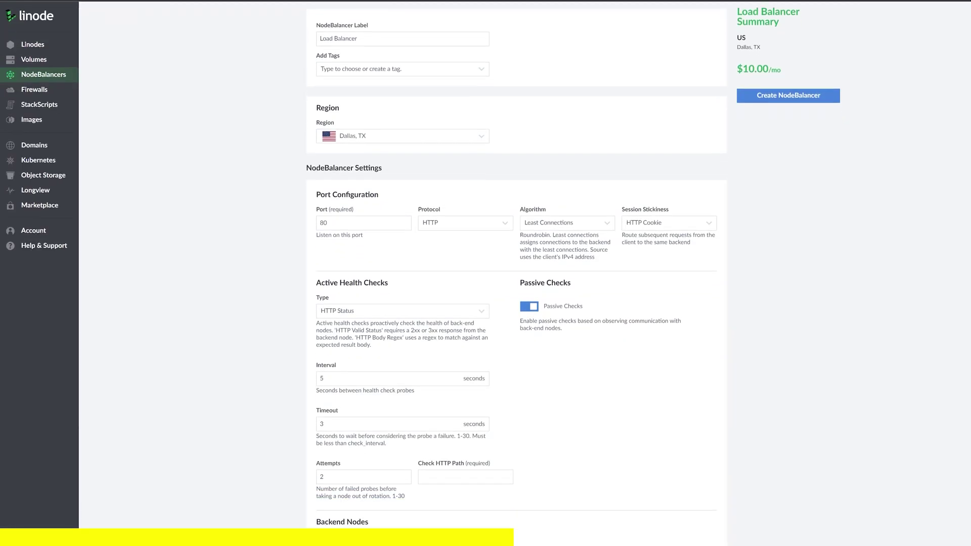
{"action": "scroll", "coordinate": [516, 273], "scroll_direction": "down", "scroll_amount": 3}
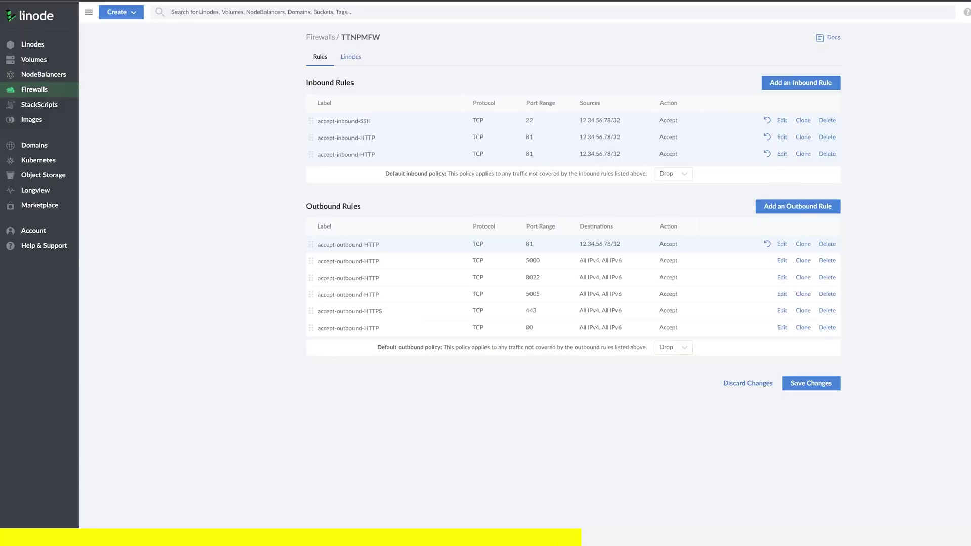
{"action": "left_click", "coordinate": [44, 245]}
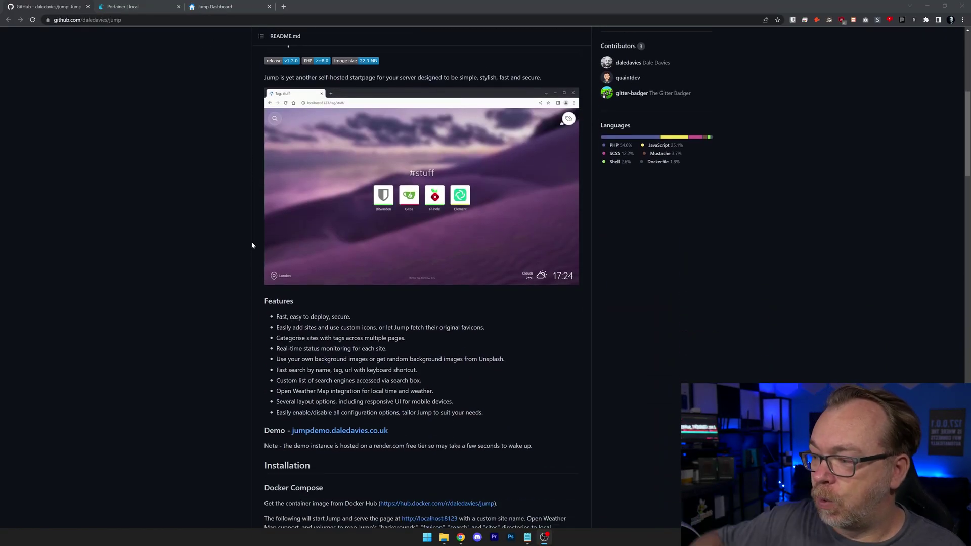
Read the Jump README's feature list, Docker Compose example and optional environment variables on GitHub
{"action": "scroll", "coordinate": [252, 245], "scroll_direction": "down", "scroll_amount": 4}
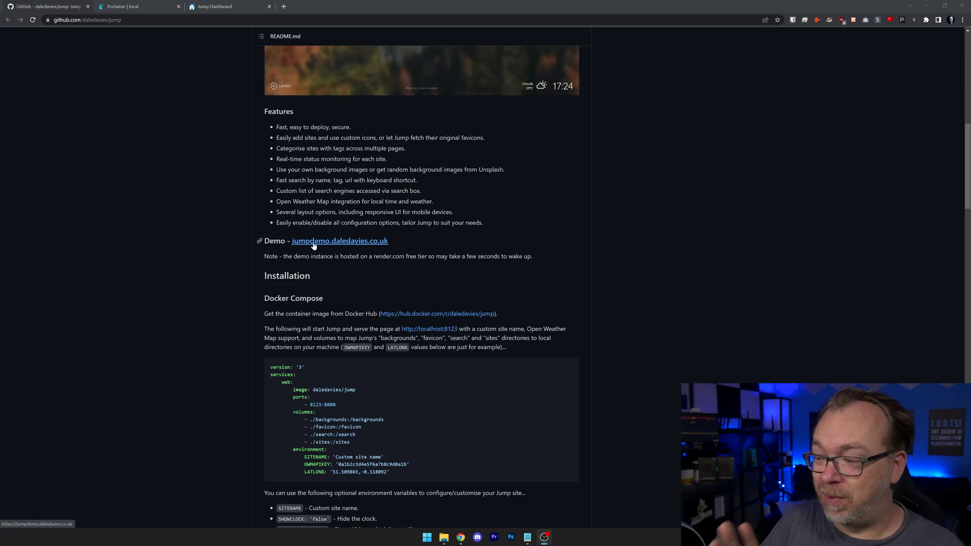
{"action": "scroll", "coordinate": [314, 245], "scroll_direction": "down", "scroll_amount": 4}
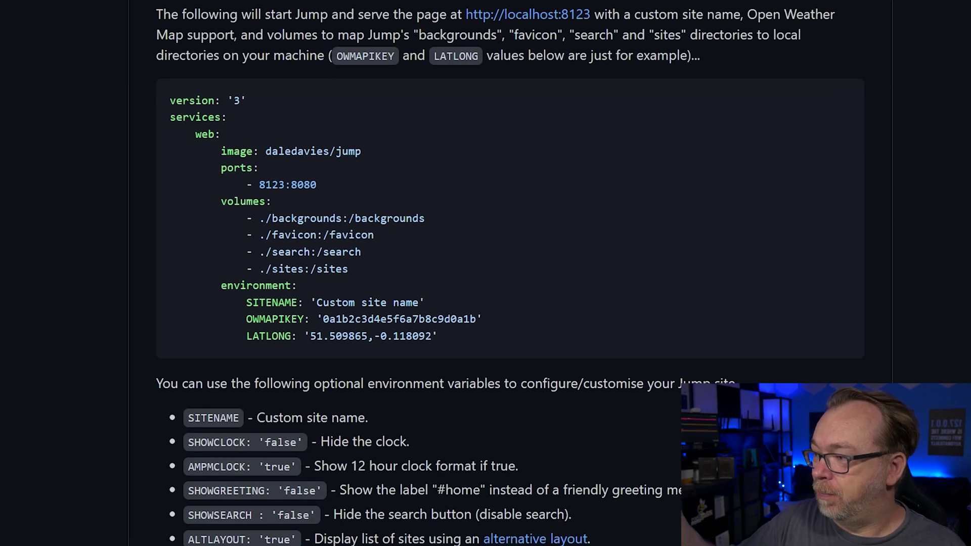
{"action": "left_click_drag", "start_coordinate": [170, 98], "coordinate": [468, 324]}
{"action": "left_click", "coordinate": [468, 326]}
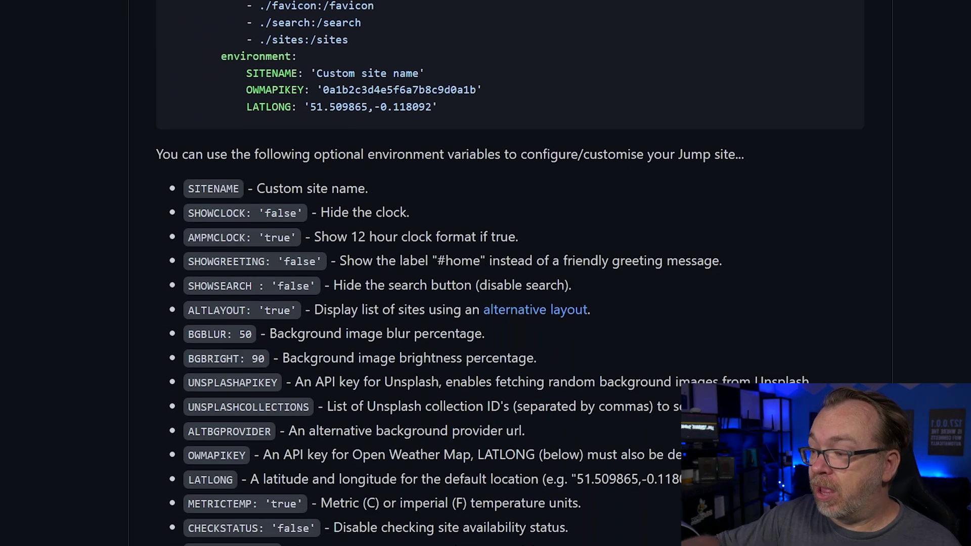
{"action": "scroll", "coordinate": [280, 341], "scroll_direction": "down", "scroll_amount": 1}
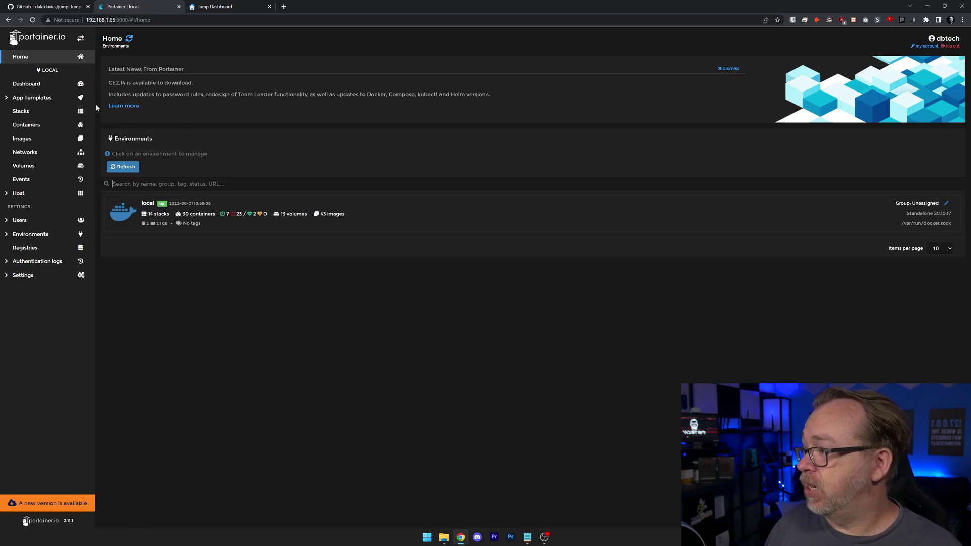
Open the jump stack in Portainer and display its compose file in the editor
{"action": "left_click", "coordinate": [21, 111]}
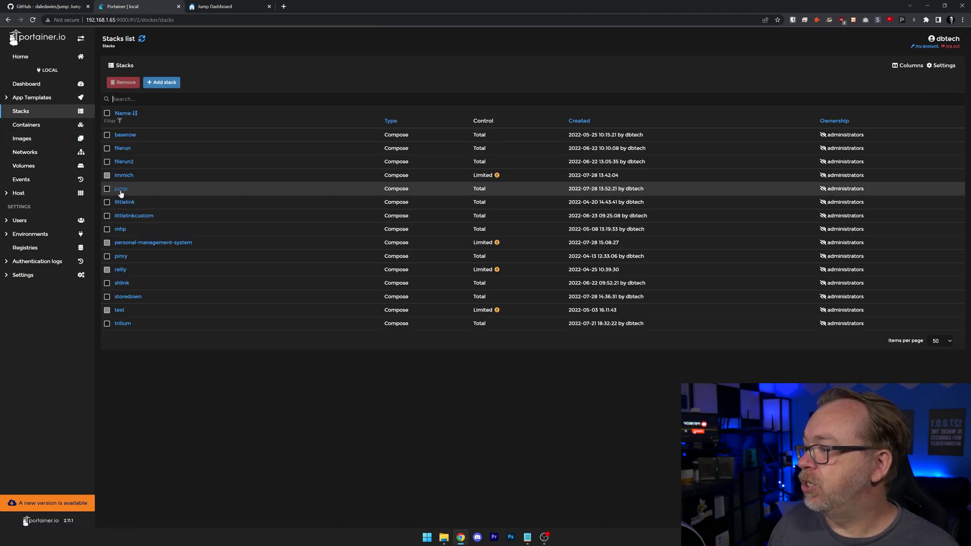
{"action": "left_click", "coordinate": [121, 189]}
{"action": "left_click", "coordinate": [165, 71]}
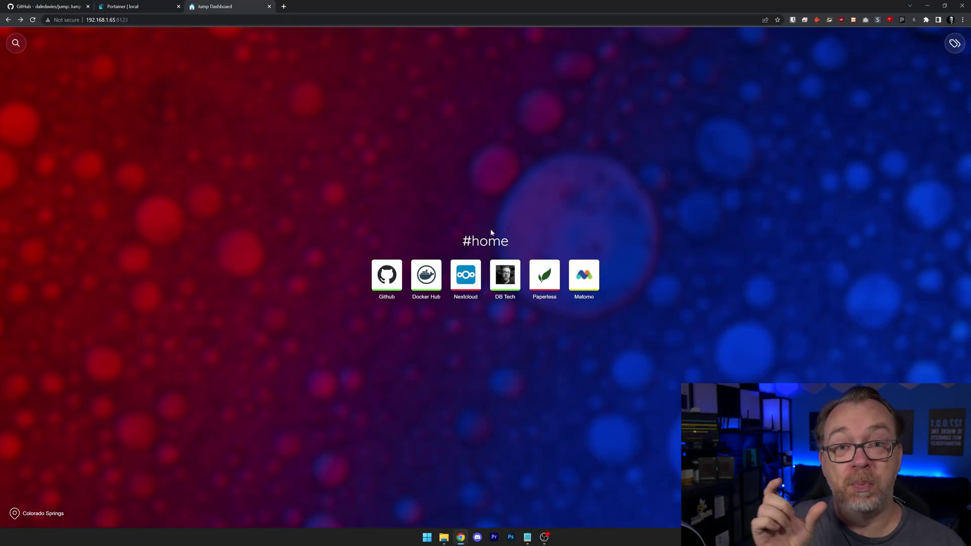
Review the jump stack's compose settings in Portainer and check the daledavies/jump image's size in the image list
{"action": "left_click", "coordinate": [133, 6]}
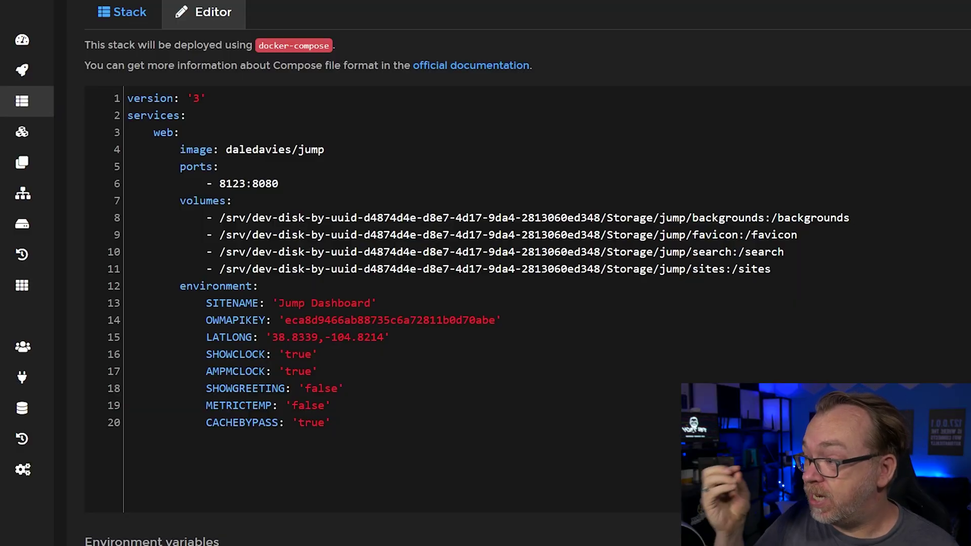
{"action": "scroll", "coordinate": [506, 273], "scroll_direction": "down", "scroll_amount": 3}
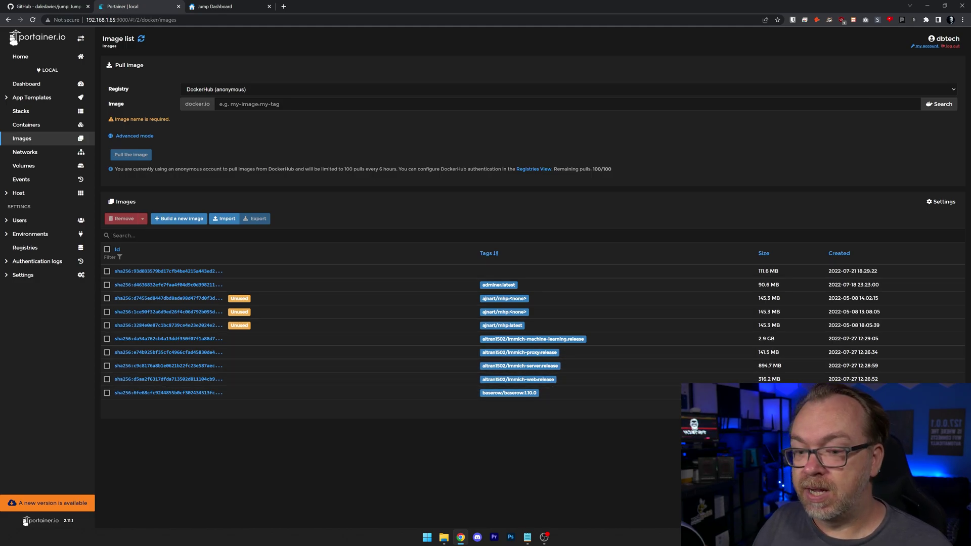
{"action": "scroll", "coordinate": [556, 328], "scroll_direction": "down", "scroll_amount": 5}
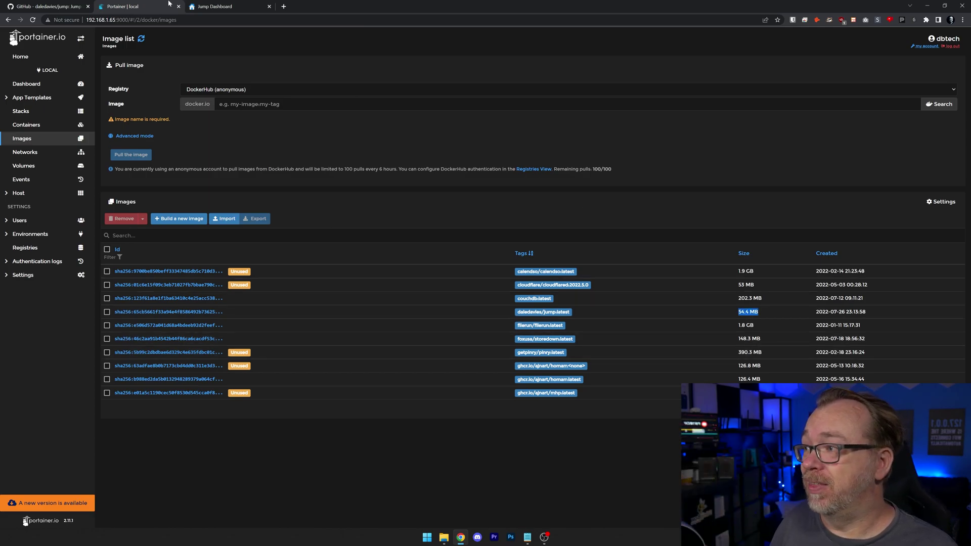
Switch to the Jump dashboard and search its sites for "bted"
{"action": "left_click", "coordinate": [200, 5]}
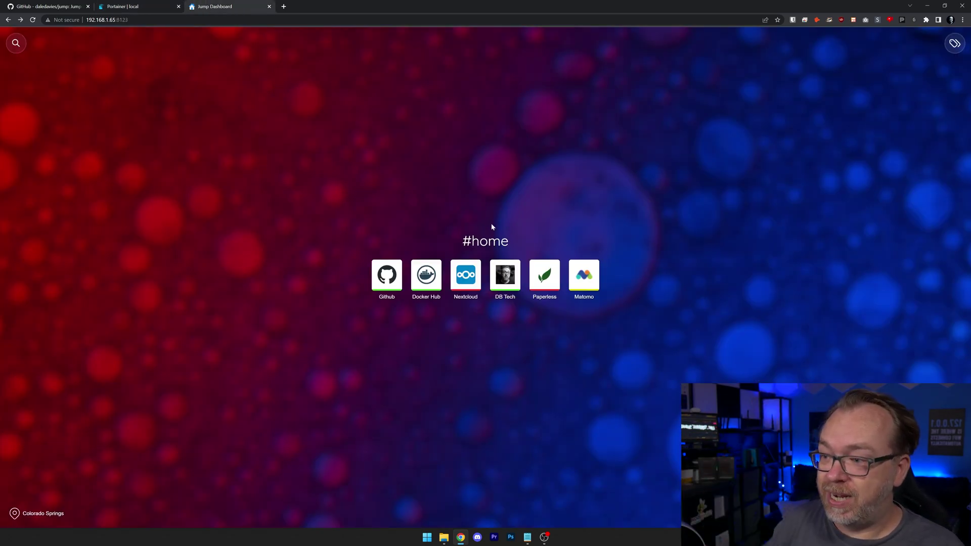
{"action": "left_click_drag", "start_coordinate": [460, 244], "coordinate": [509, 242]}
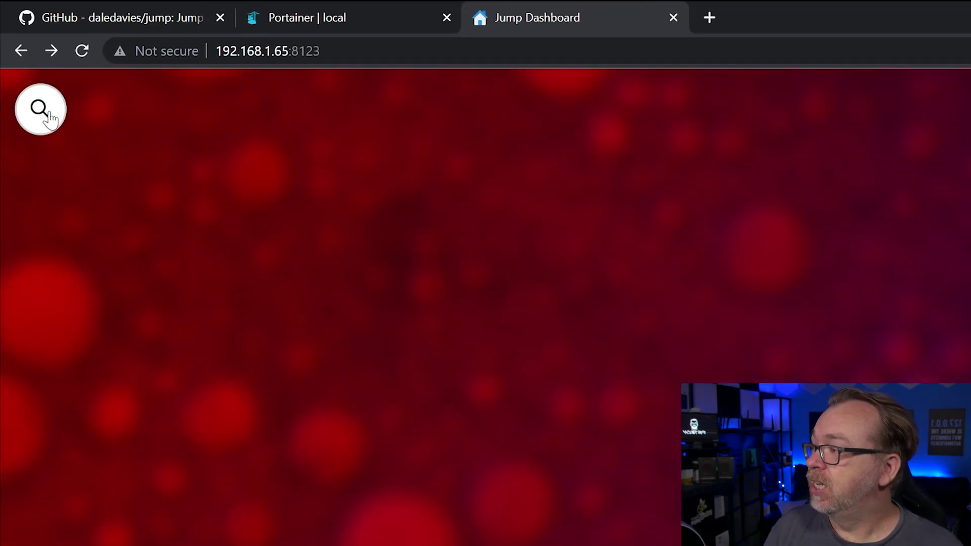
{"action": "left_click", "coordinate": [50, 118]}
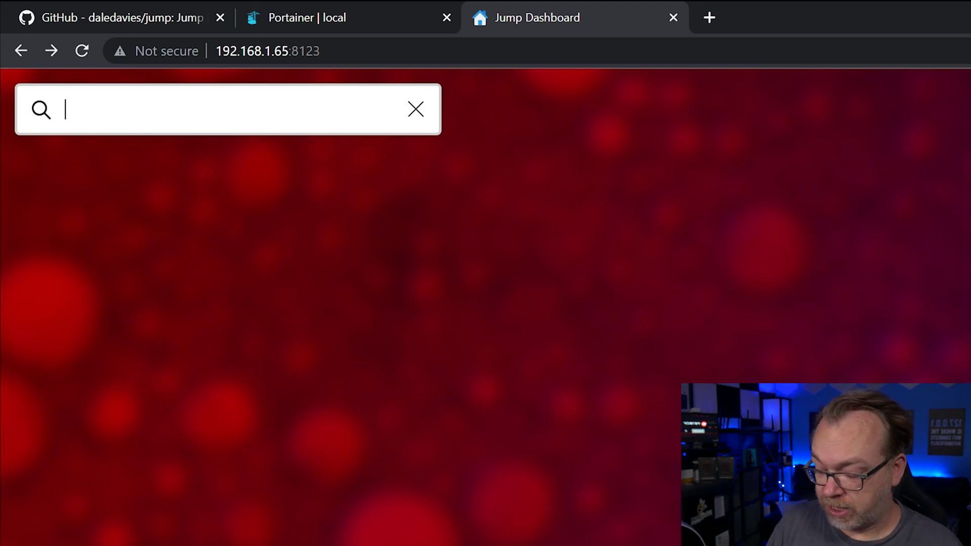
{"action": "type", "text": "bted"}
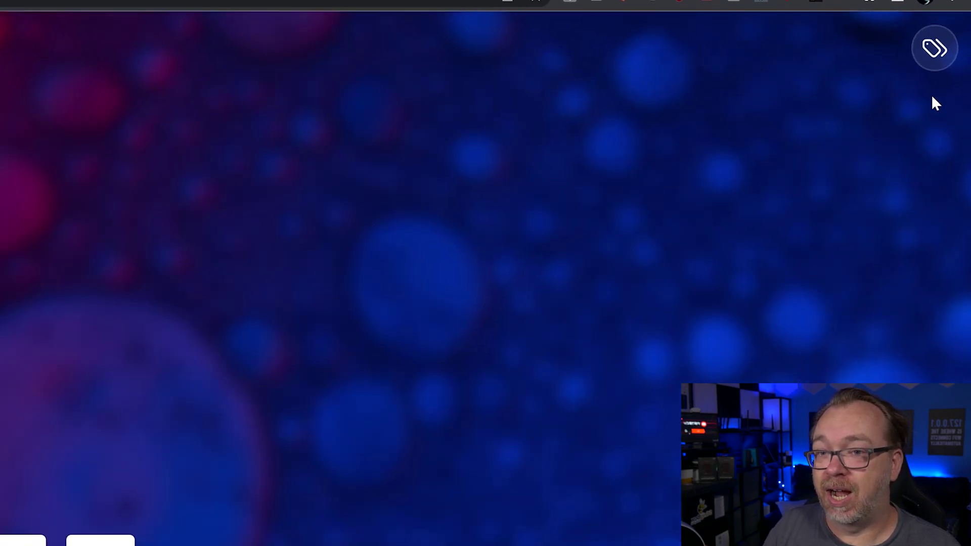
View the dashboard's sites tagged stuff and the ones tagged things
{"action": "left_click", "coordinate": [935, 48]}
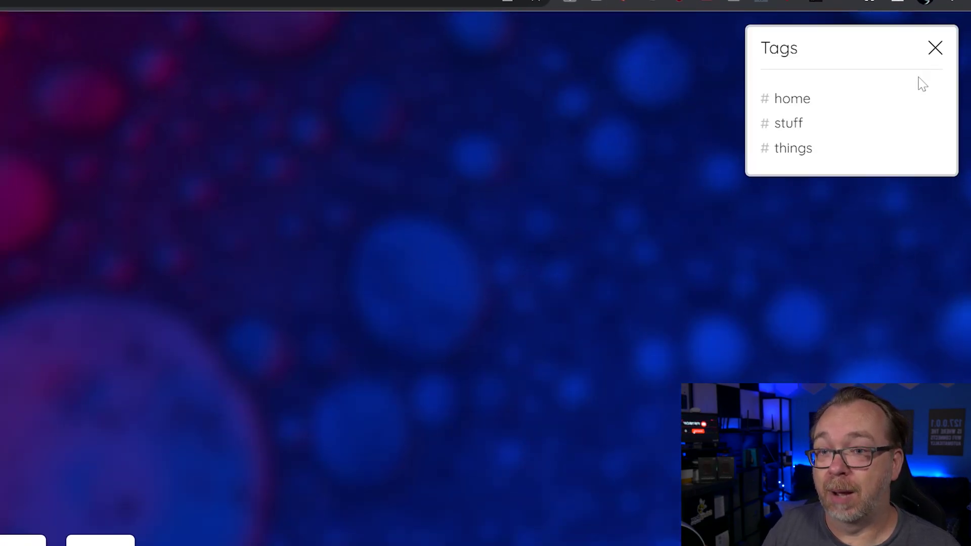
{"action": "left_click", "coordinate": [791, 124]}
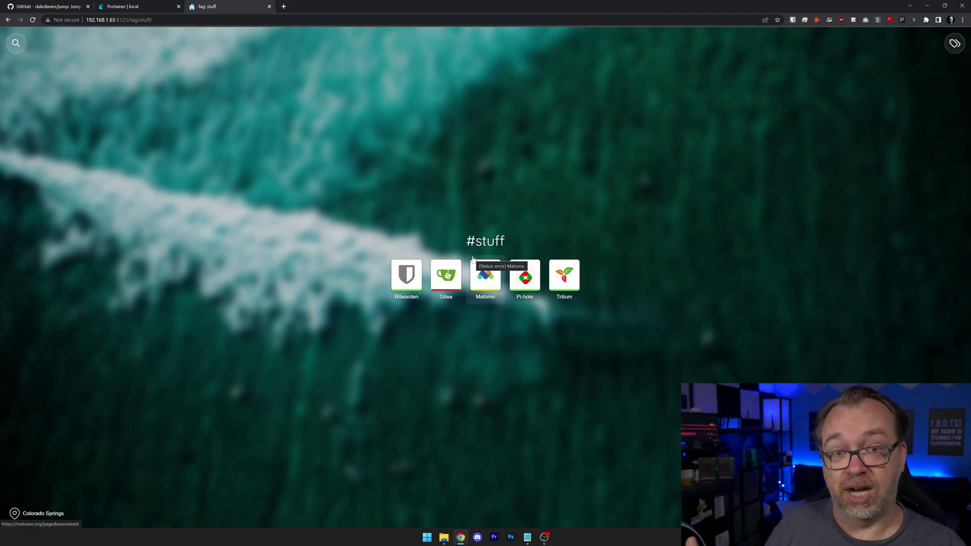
{"action": "left_click", "coordinate": [955, 44]}
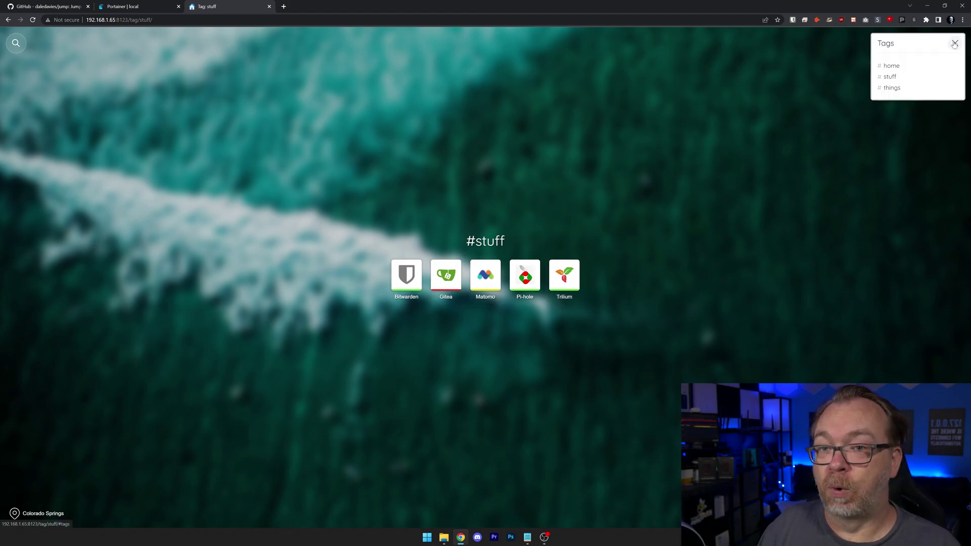
{"action": "left_click", "coordinate": [891, 89]}
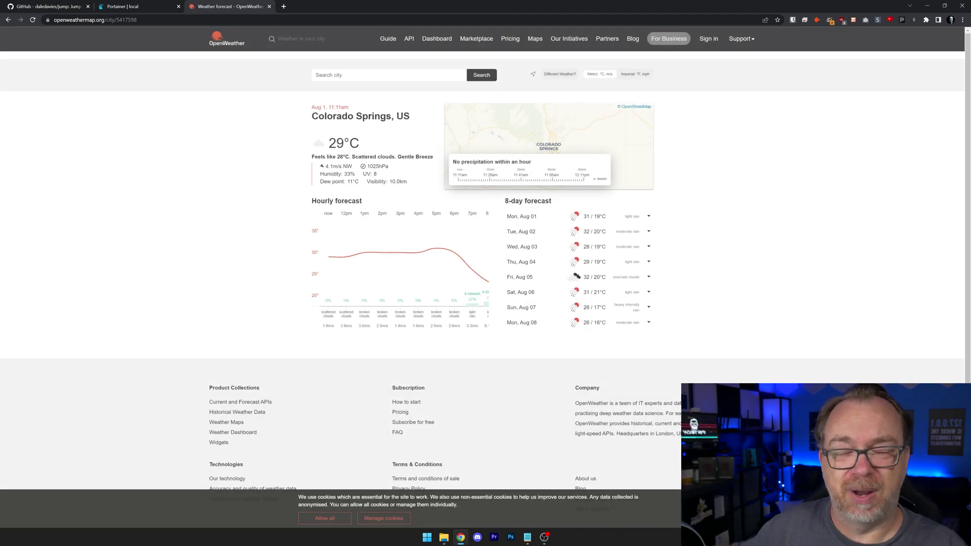
Return from the OpenWeather forecast to the Jump dashboard and show the sites tagged stuff again
{"action": "key", "text": "alt+Left"}
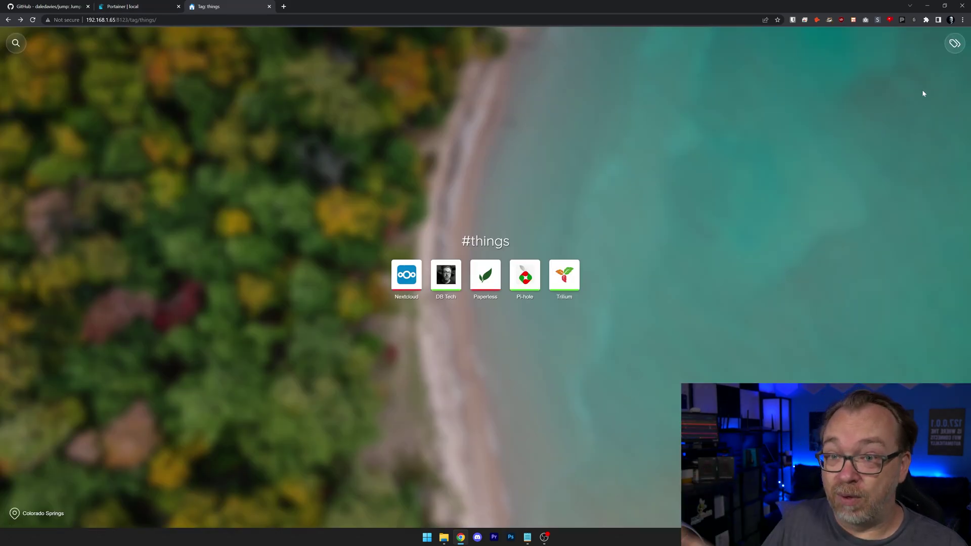
{"action": "left_click", "coordinate": [954, 44]}
{"action": "left_click", "coordinate": [896, 77]}
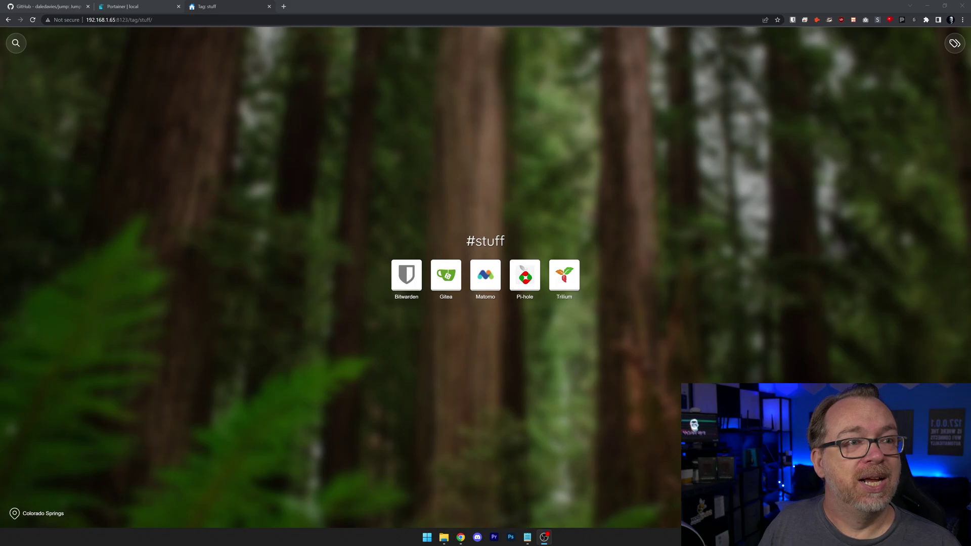
Browse the image files in the backgrounds folder of the jump network share in File Explorer
{"action": "key", "text": "super+e"}
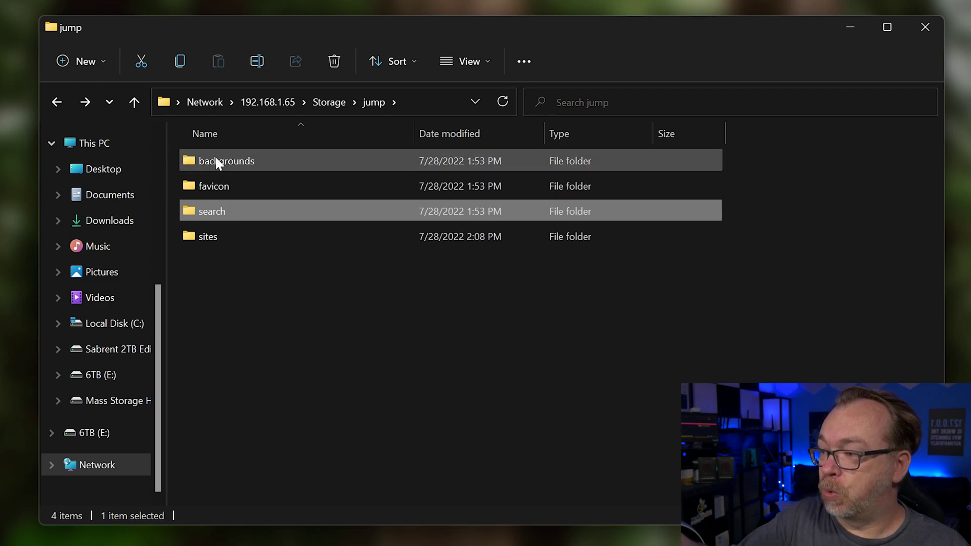
{"action": "mouse_move", "coordinate": [215, 155]}
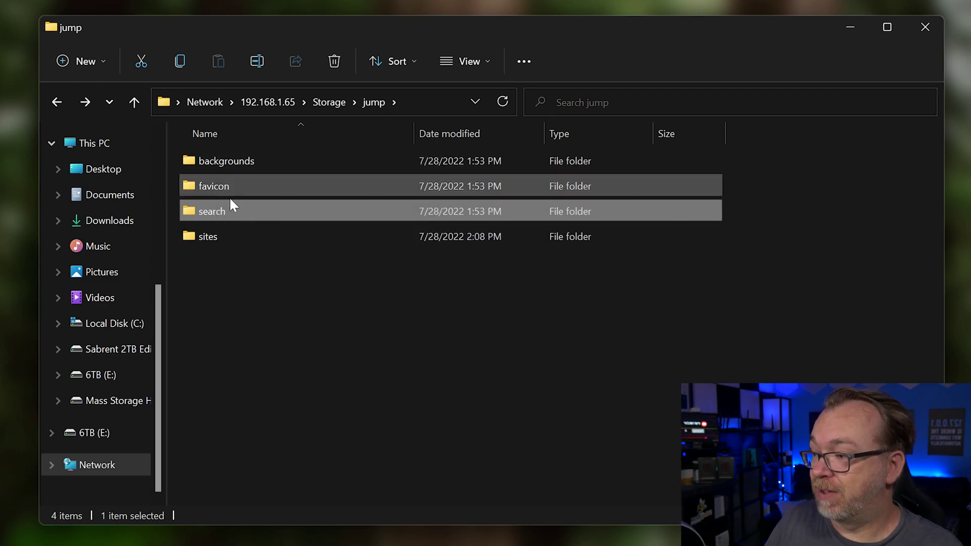
{"action": "double_click", "coordinate": [215, 164]}
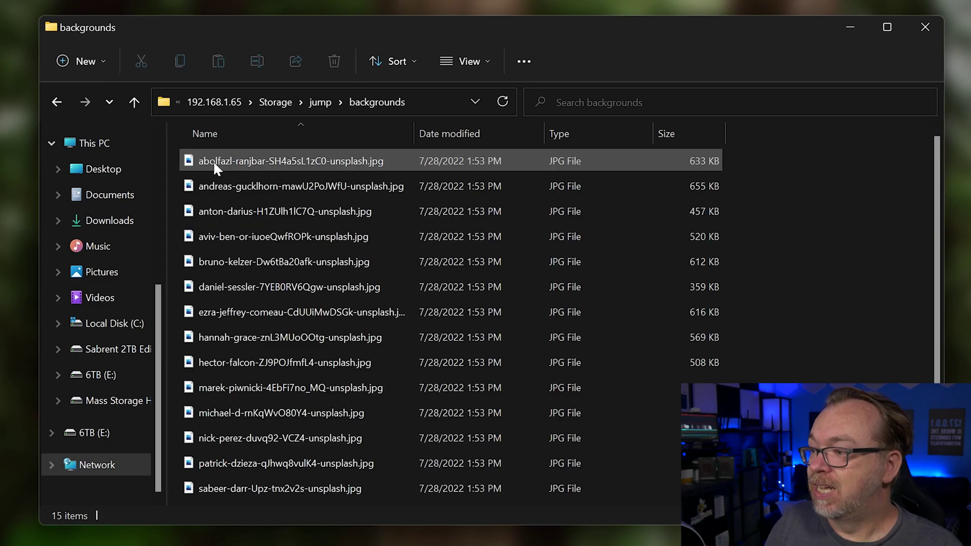
{"action": "scroll", "coordinate": [266, 191], "scroll_direction": "down", "scroll_amount": 1}
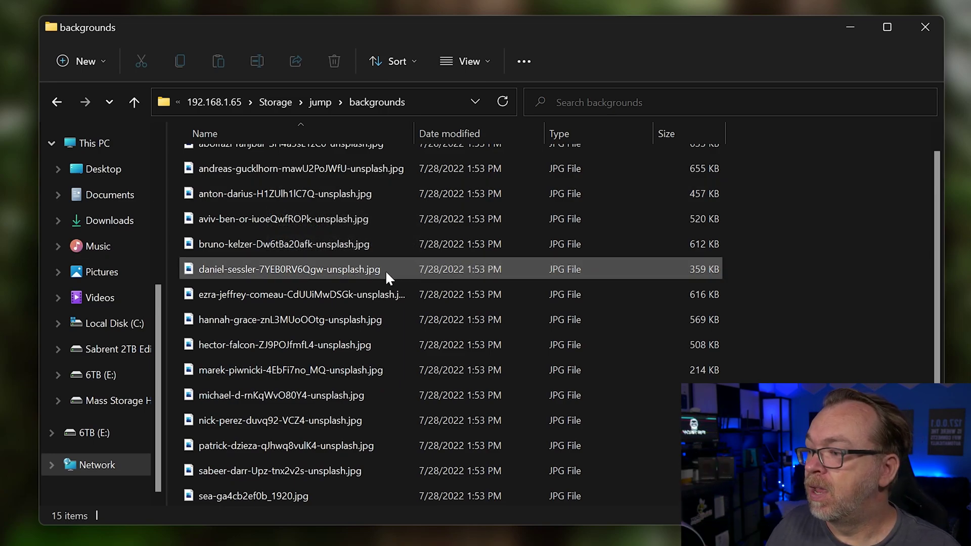
Preview icon.png from the jump share's favicon folder and close the preview
{"action": "key", "text": "alt+Up"}
{"action": "double_click", "coordinate": [265, 184]}
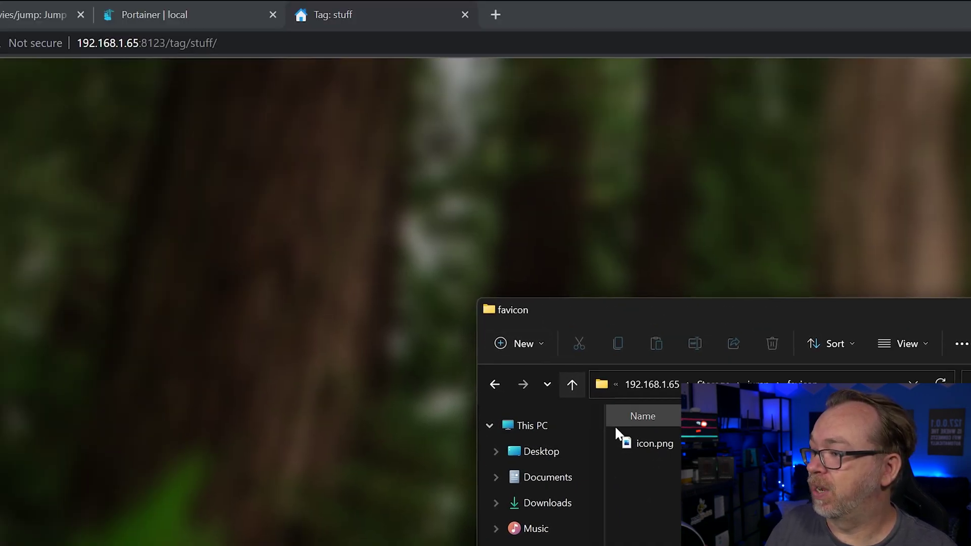
{"action": "left_click", "coordinate": [192, 162]}
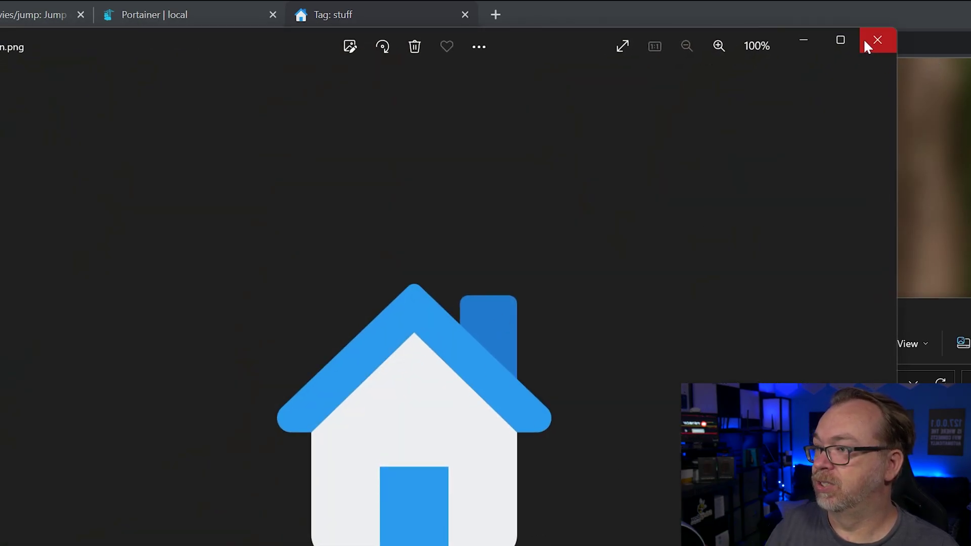
{"action": "left_click", "coordinate": [876, 40]}
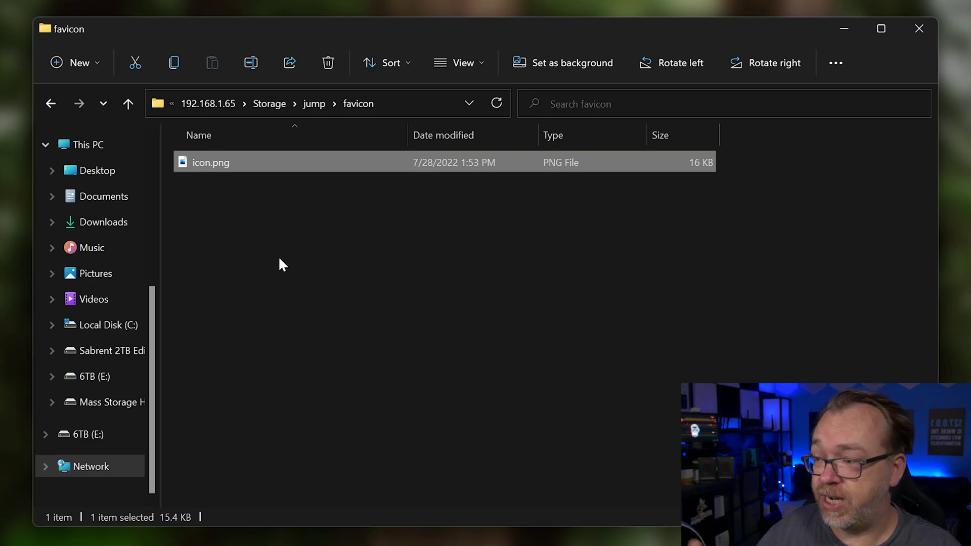
Open searchengines.json from the jump share's search folder in Notepad and change the Google URL's domain to google.co.uk
{"action": "key", "text": "alt+Left"}
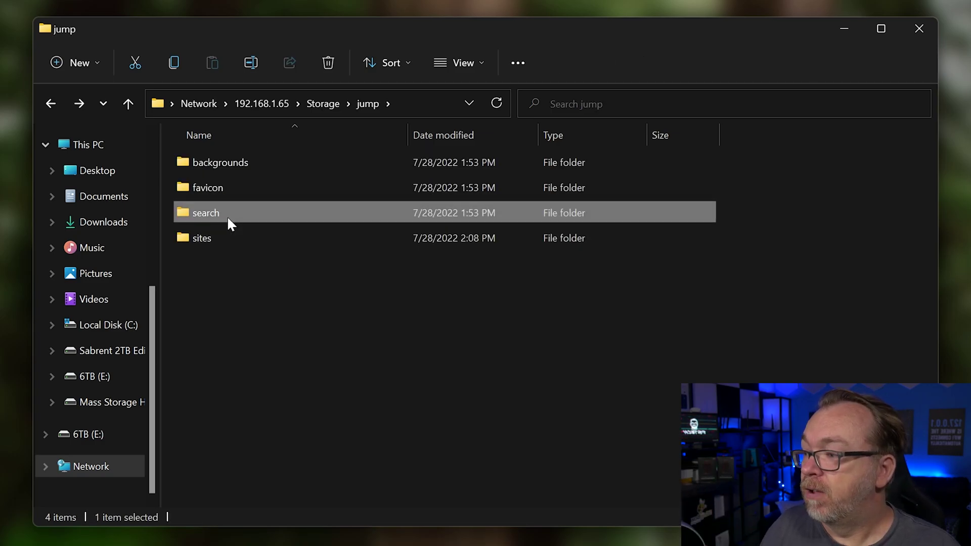
{"action": "double_click", "coordinate": [226, 216]}
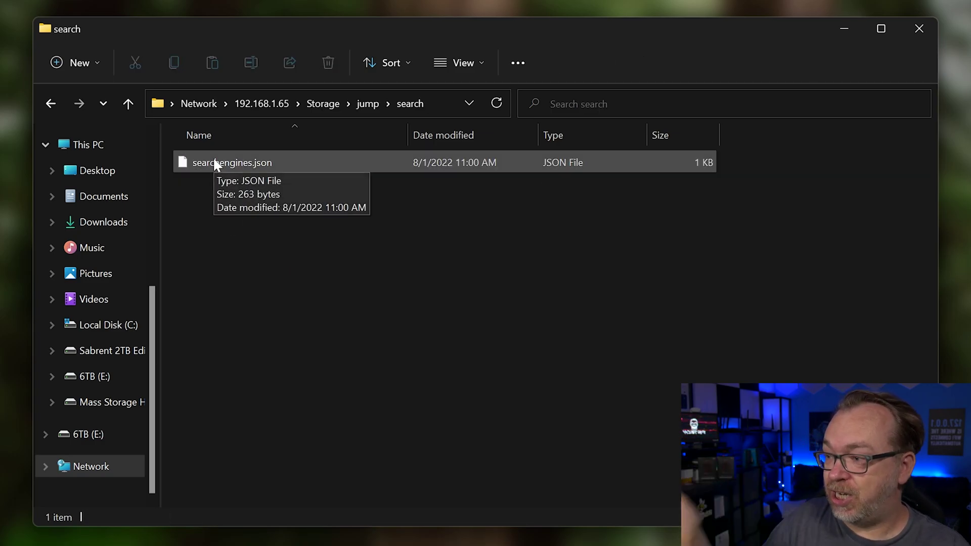
{"action": "right_click", "coordinate": [214, 160]}
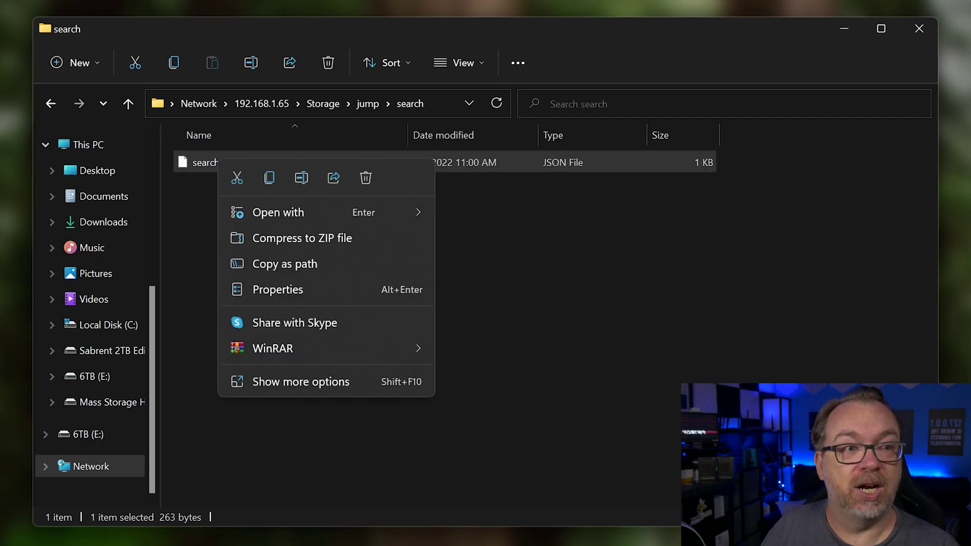
{"action": "key", "text": "Return"}
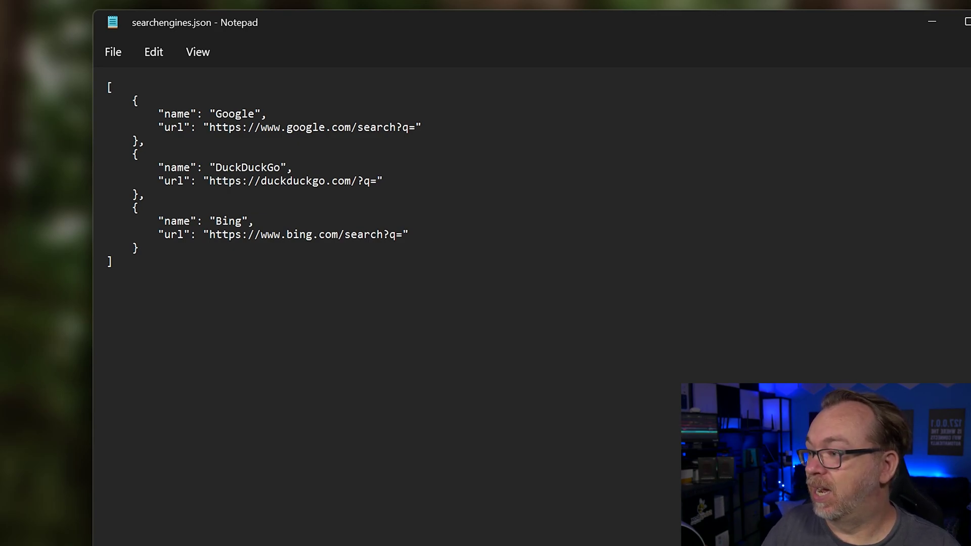
{"action": "double_click", "coordinate": [339, 127]}
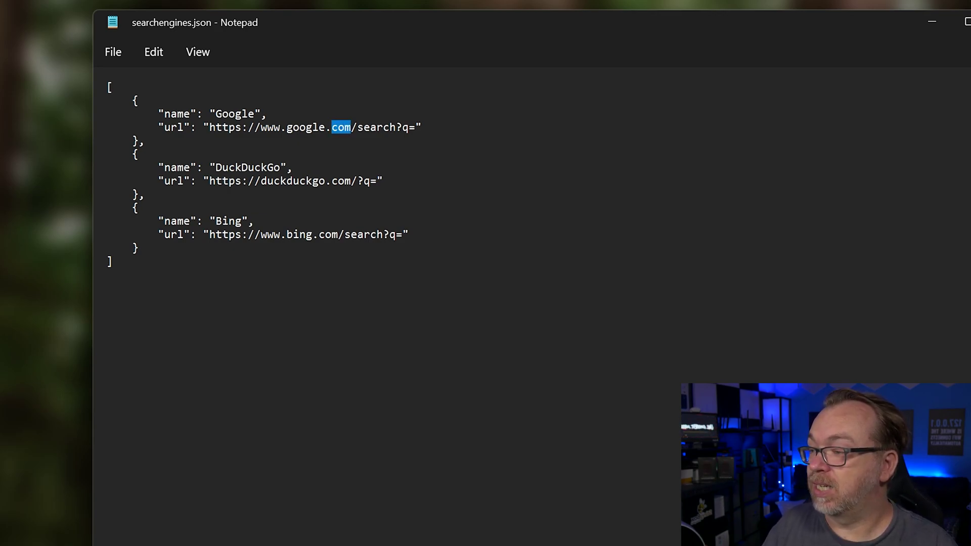
{"action": "type", "text": "co.uk"}
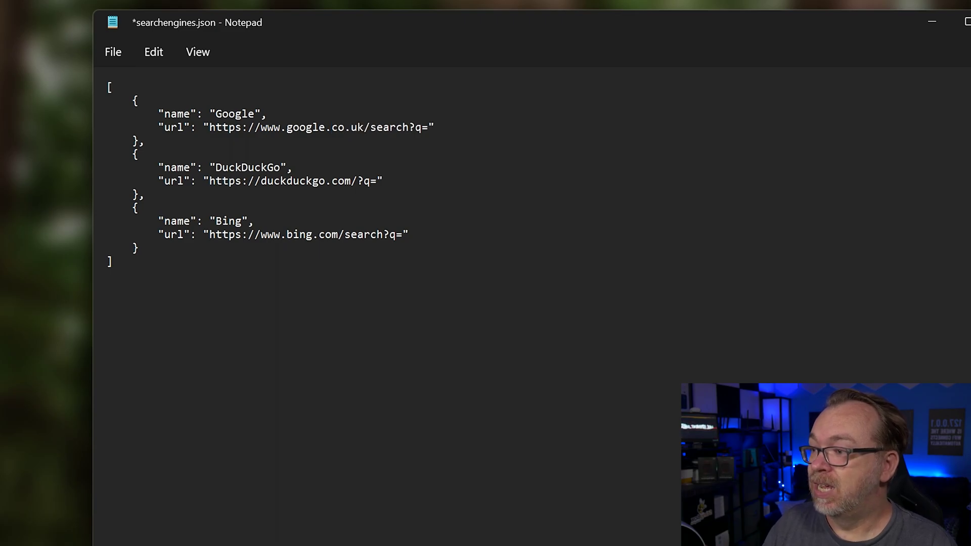
Save searchengines.json with the google.co.uk URL and inspect the Google search engine entry in the Jump page source
{"action": "key", "text": "ctrl+s"}
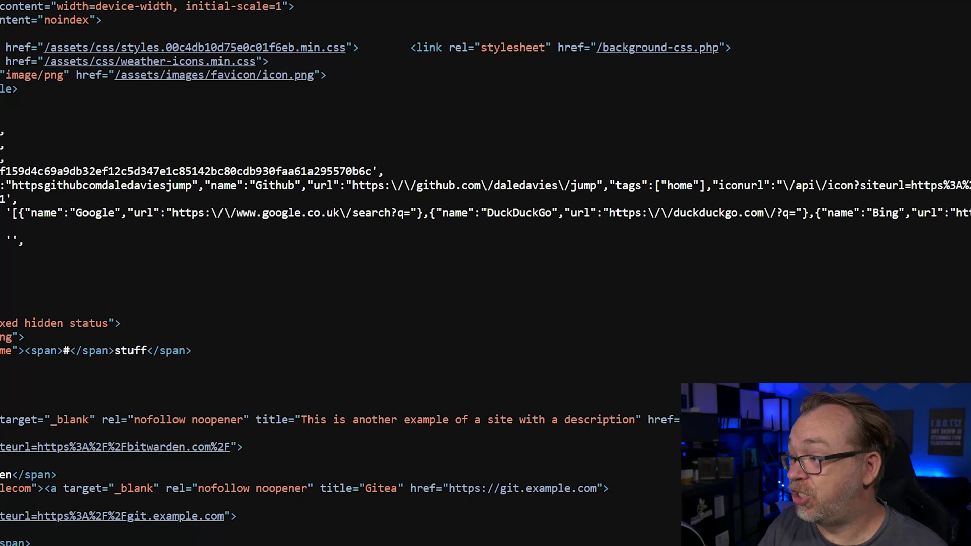
{"action": "left_click_drag", "start_coordinate": [6, 212], "coordinate": [326, 213]}
{"action": "left_click", "coordinate": [305, 231]}
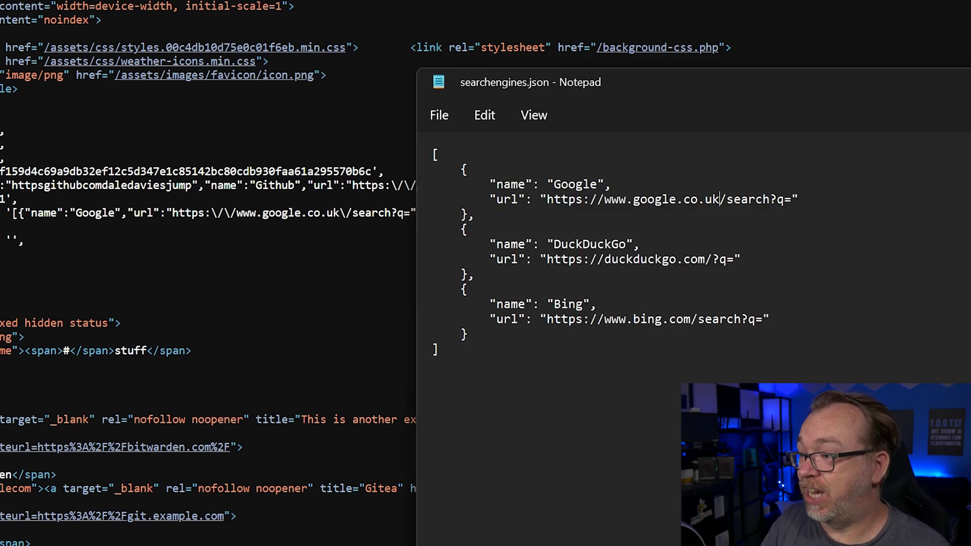
Change the Google URL's domain in searchengines.json back to google.com, save the file and reload the Jump page source
{"action": "key", "text": "shift+Left"}
{"action": "key", "text": "shift+Left"}
{"action": "key", "text": "shift+Left"}
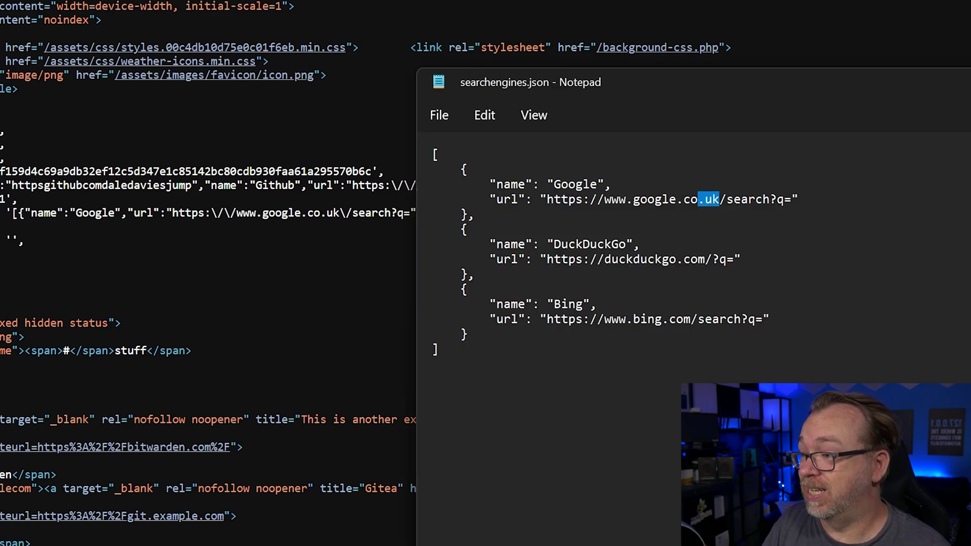
{"action": "type", "text": "m"}
{"action": "key", "text": "ctrl+s"}
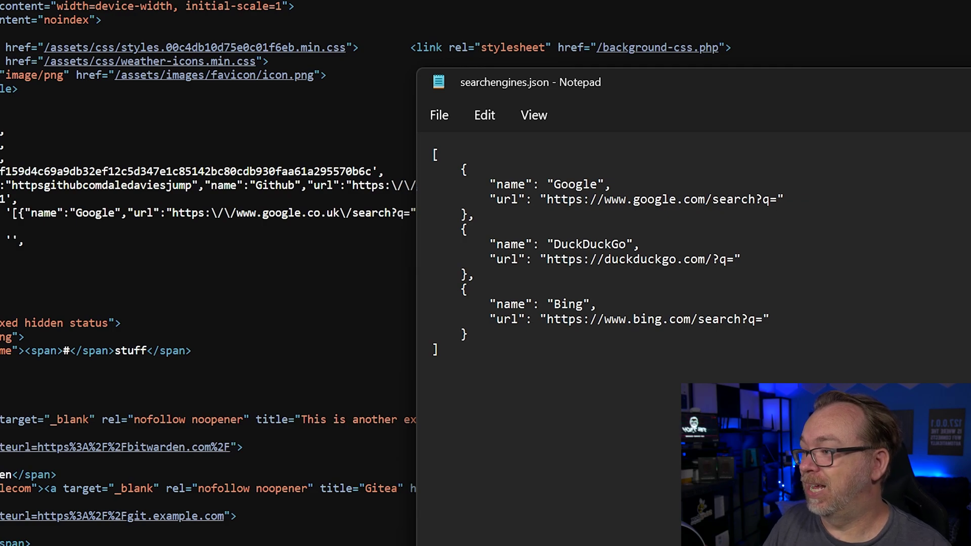
{"action": "left_click", "coordinate": [332, 247]}
{"action": "key", "text": "F5"}
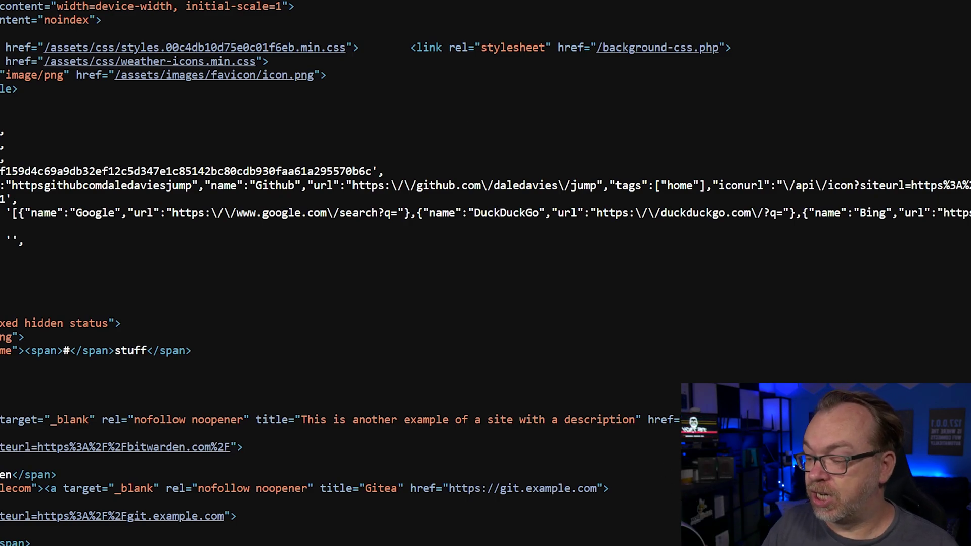
Return to the Jump dashboard page and bring the sites.json Notepad window in front of it
{"action": "key", "text": "alt+Tab"}
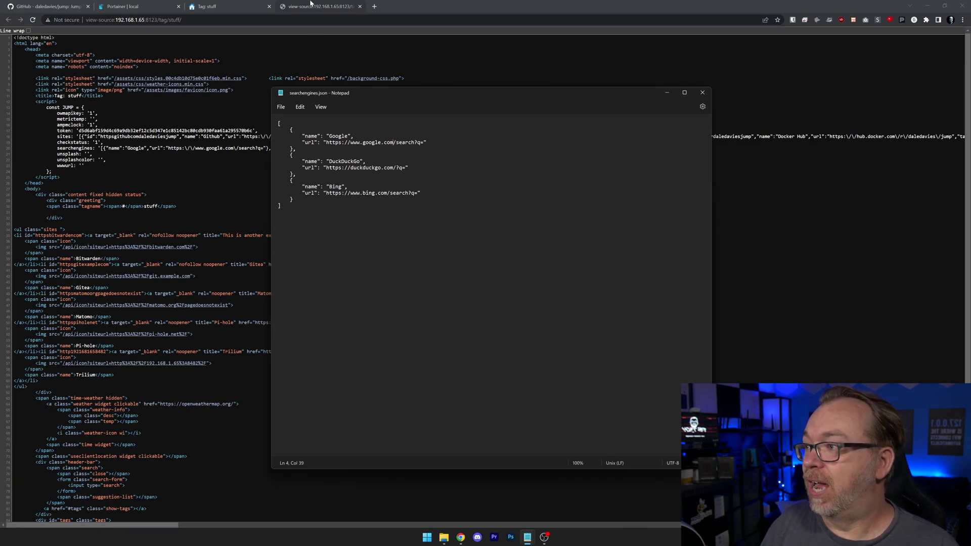
{"action": "left_click", "coordinate": [234, 5]}
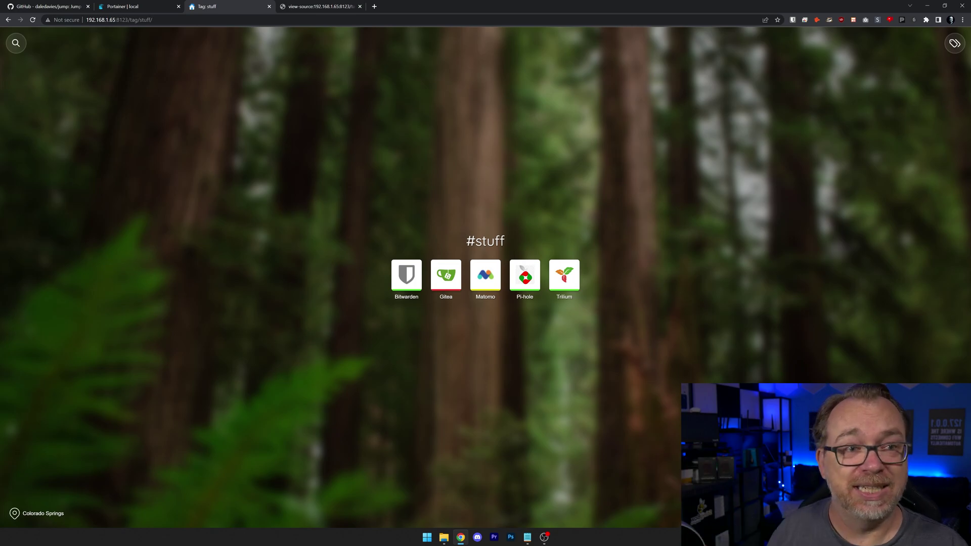
{"action": "left_click", "coordinate": [526, 537]}
{"action": "left_click_drag", "start_coordinate": [576, 164], "coordinate": [442, 76]}
Browse the image files in the jump share's sites/icons folder in File Explorer and return to sites.json in Notepad
{"action": "left_click", "coordinate": [444, 537]}
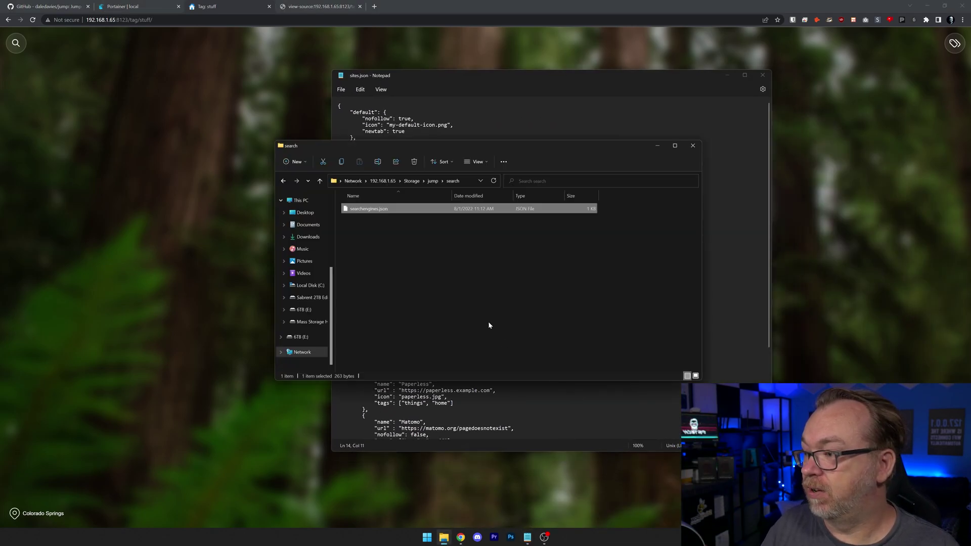
{"action": "key", "text": "alt+Up"}
{"action": "double_click", "coordinate": [356, 238]}
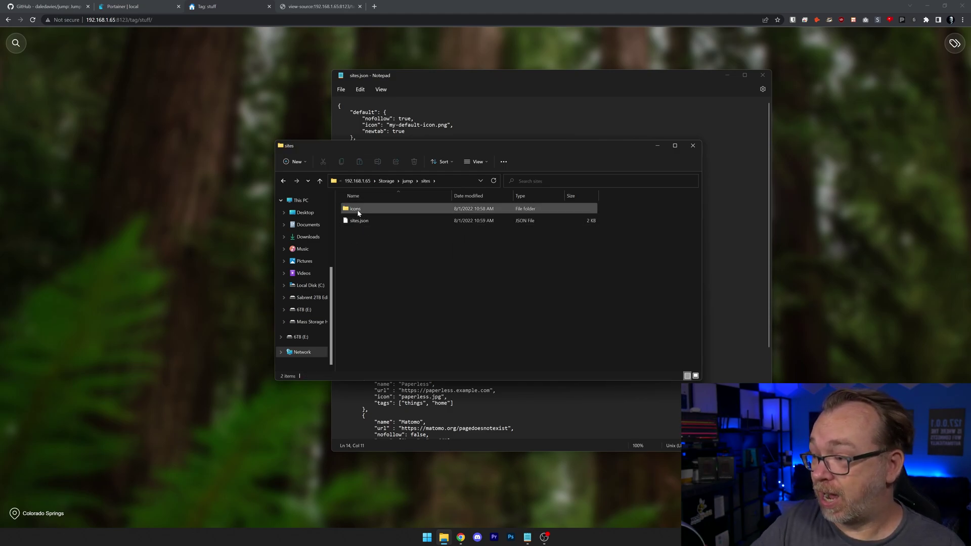
{"action": "double_click", "coordinate": [357, 209]}
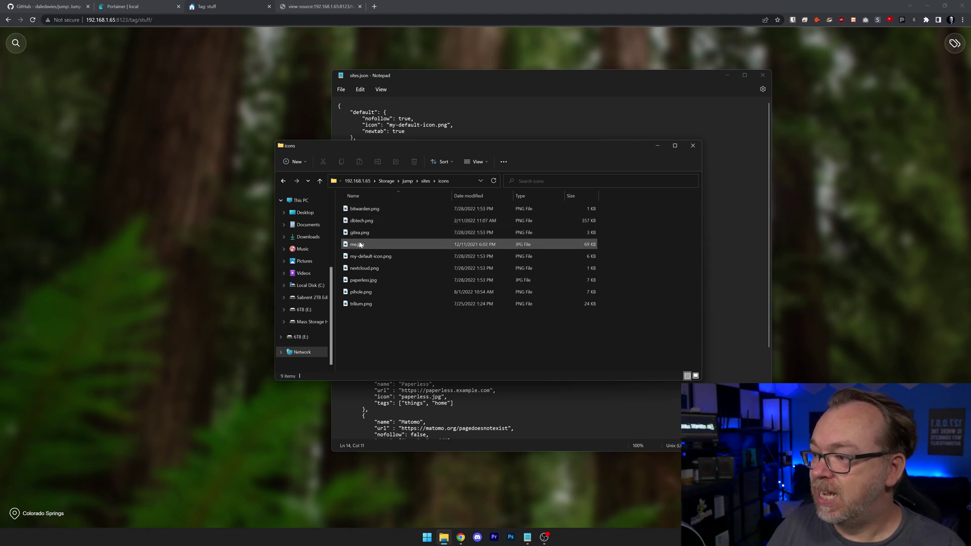
{"action": "left_click_drag", "start_coordinate": [360, 244], "coordinate": [367, 269]}
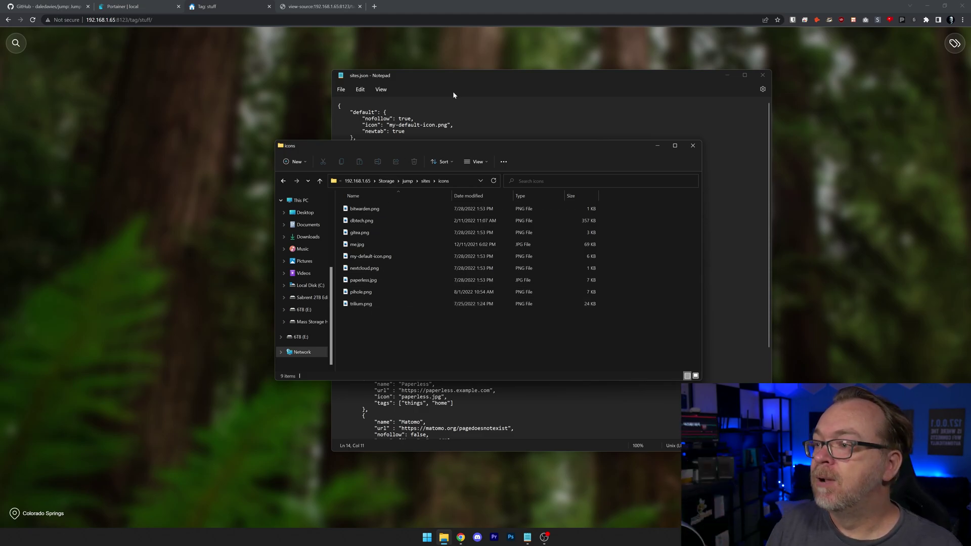
{"action": "left_click", "coordinate": [464, 74]}
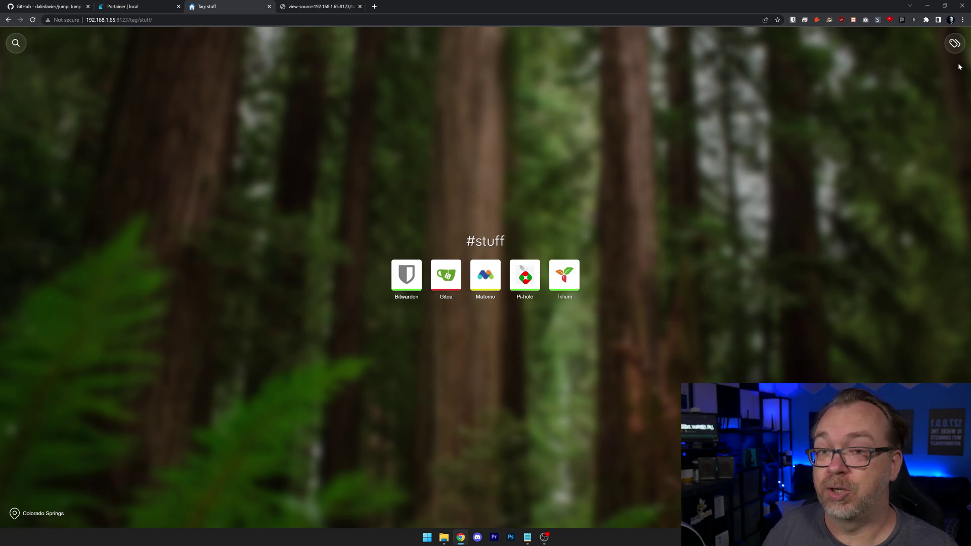
Show the sites tagged home in Jump and place sites.json side by side with the browser window
{"action": "left_click", "coordinate": [951, 50]}
{"action": "left_click", "coordinate": [890, 66]}
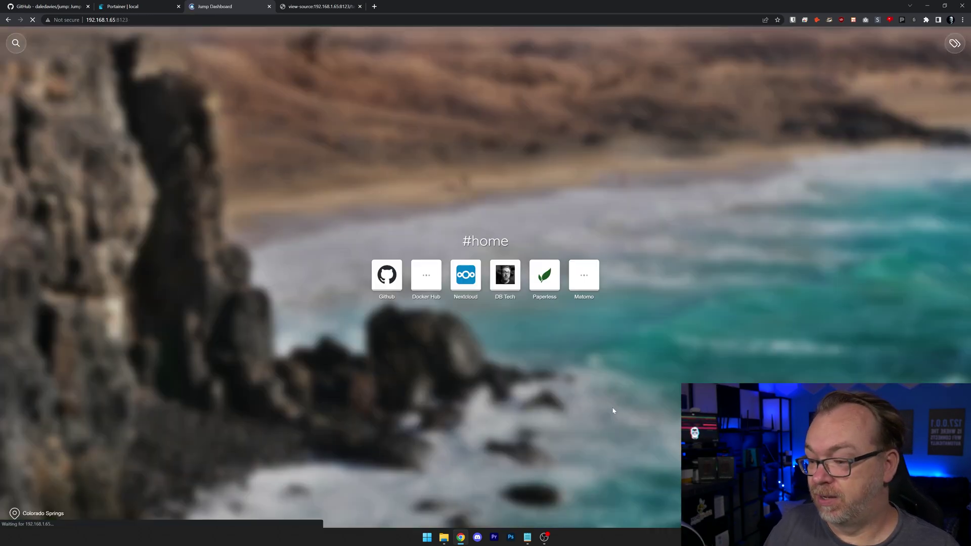
{"action": "mouse_move", "coordinate": [528, 537]}
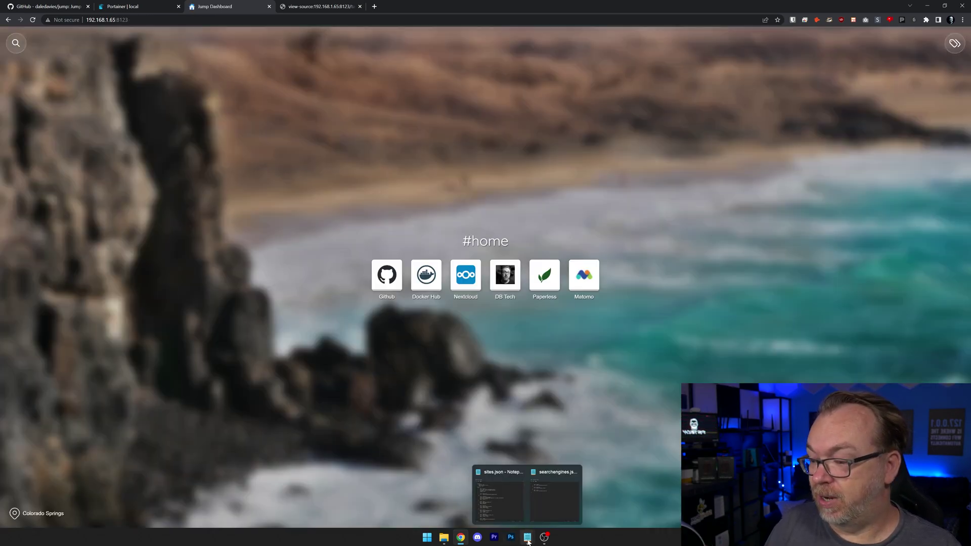
{"action": "left_click", "coordinate": [499, 515]}
{"action": "key", "text": "super+Right"}
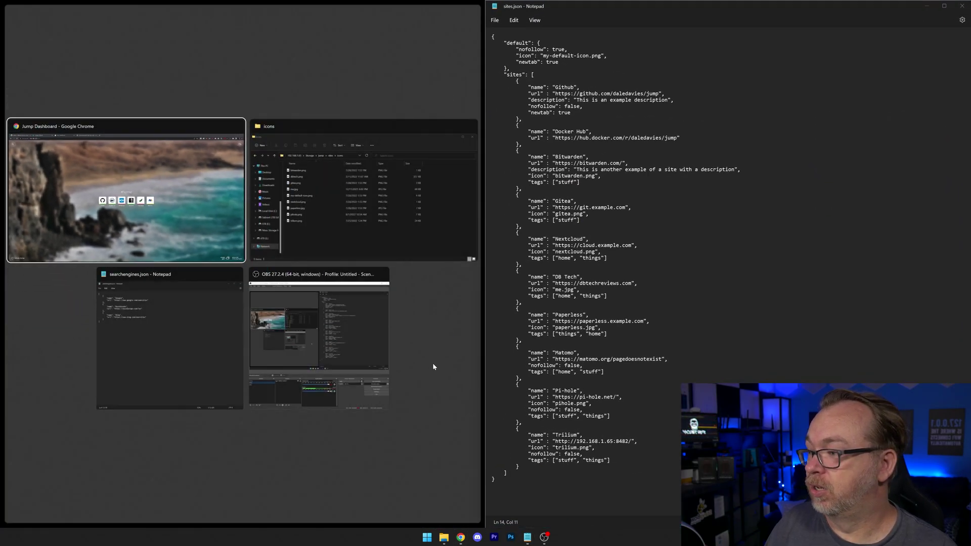
{"action": "left_click", "coordinate": [177, 219]}
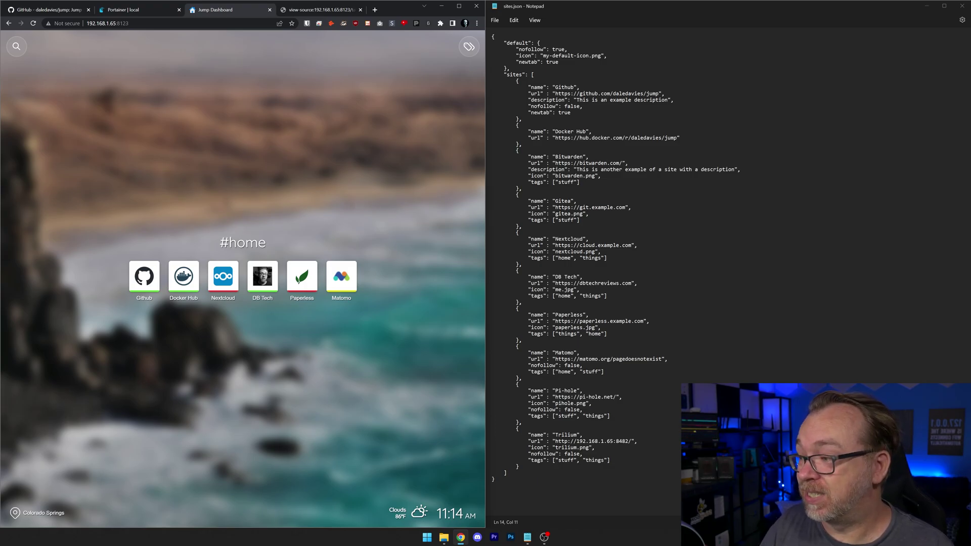
Show the sites tagged stuff in Jump, add a second tag "wow" to the Gitea entry in sites.json and save it
{"action": "left_click", "coordinate": [468, 47]}
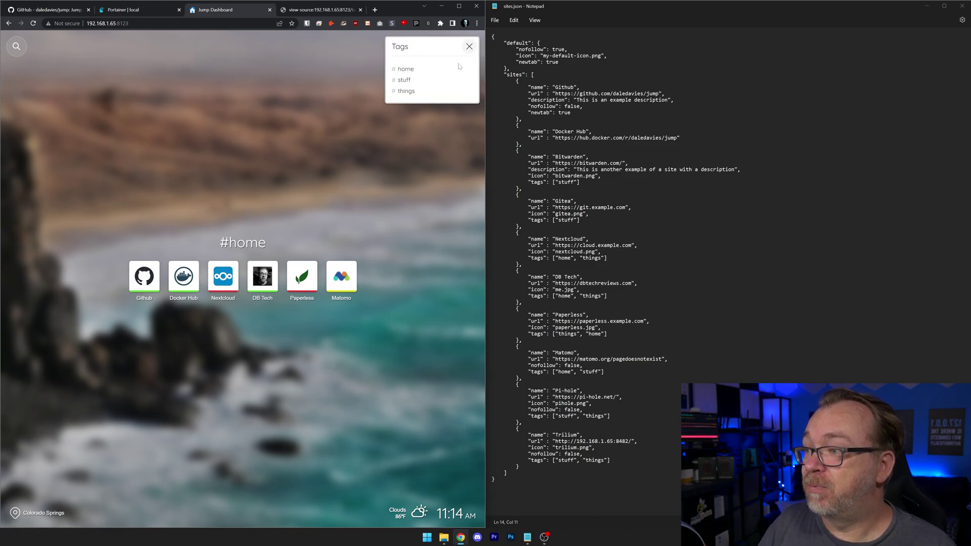
{"action": "left_click", "coordinate": [405, 81]}
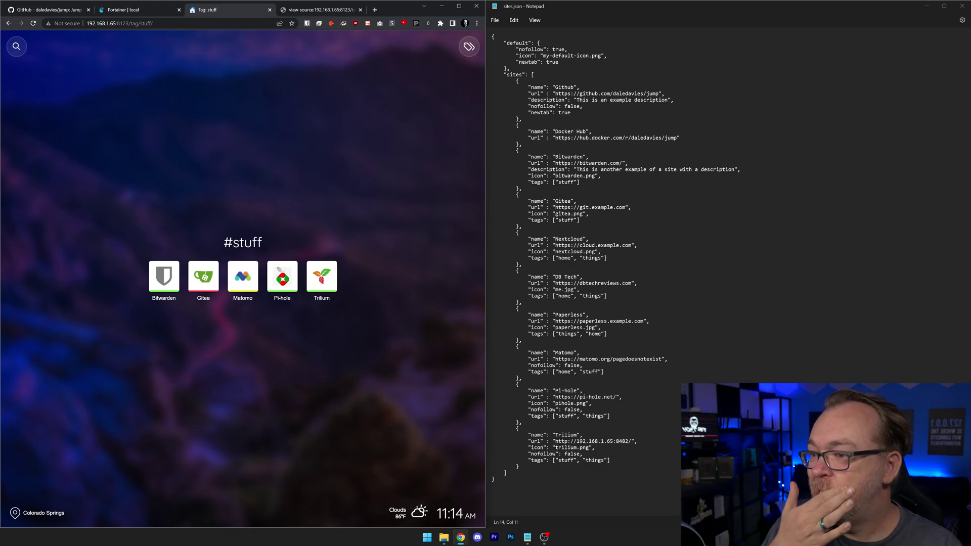
{"action": "left_click", "coordinate": [576, 220]}
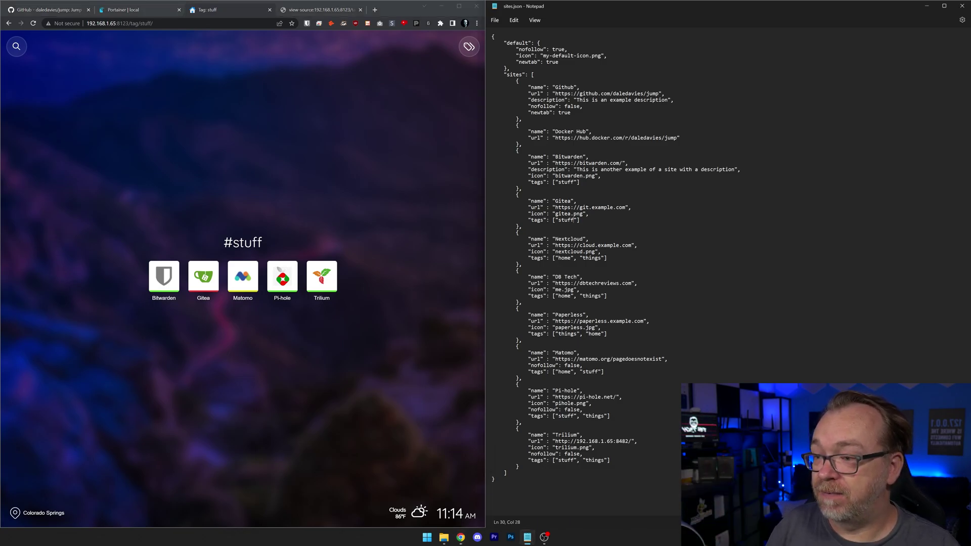
{"action": "type", "text": ", \"\""}
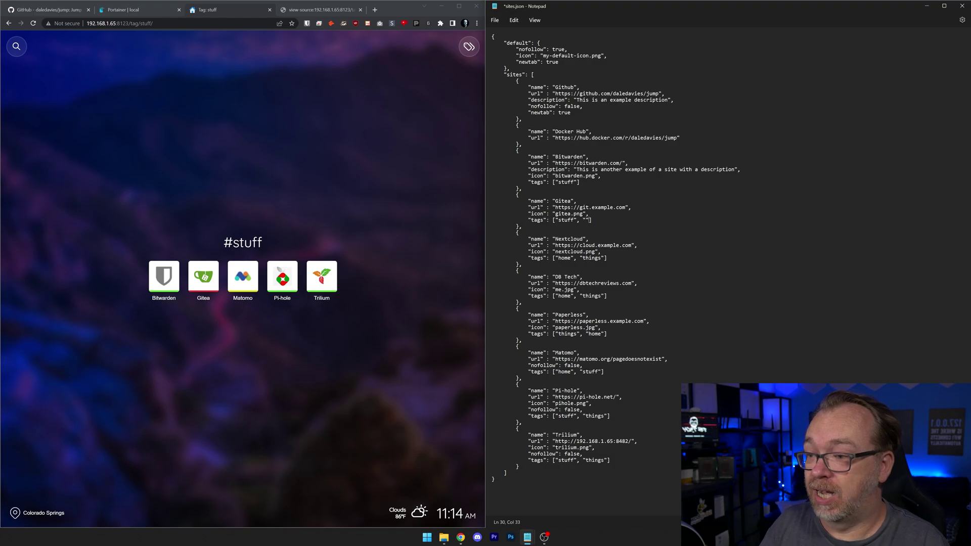
{"action": "type", "text": "wow"}
{"action": "key", "text": "ctrl+s"}
Reload the Jump dashboard and show the sites tagged wow
{"action": "left_click", "coordinate": [410, 111]}
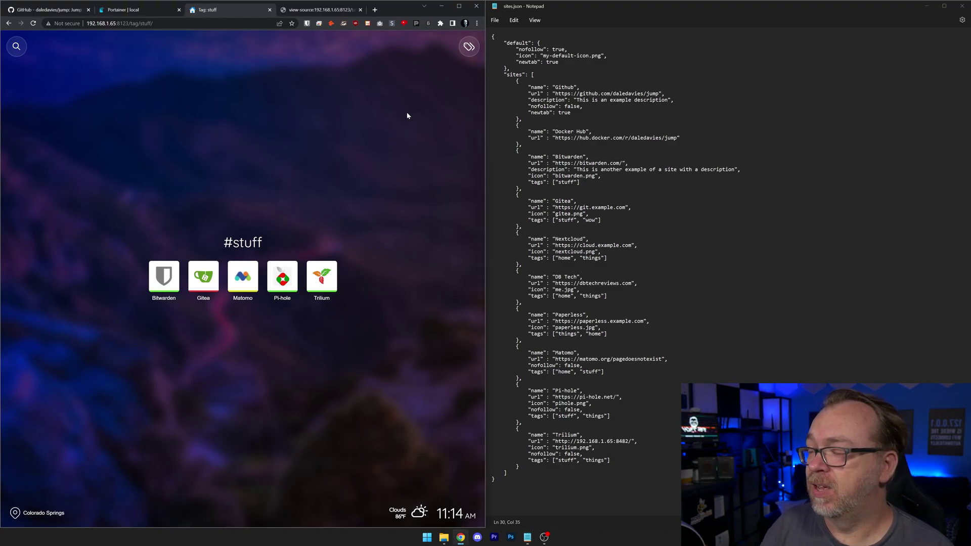
{"action": "key", "text": "F5"}
{"action": "left_click", "coordinate": [466, 56]}
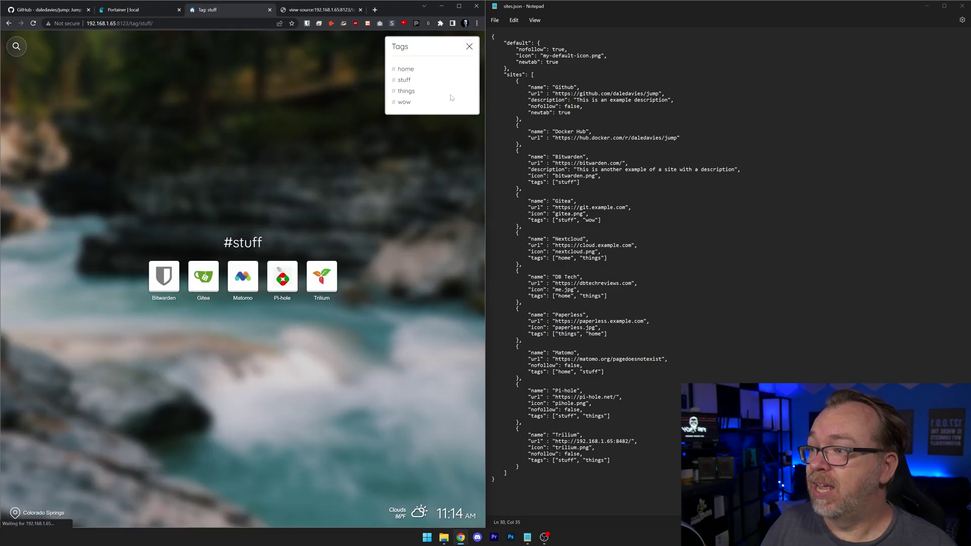
{"action": "left_click", "coordinate": [403, 105]}
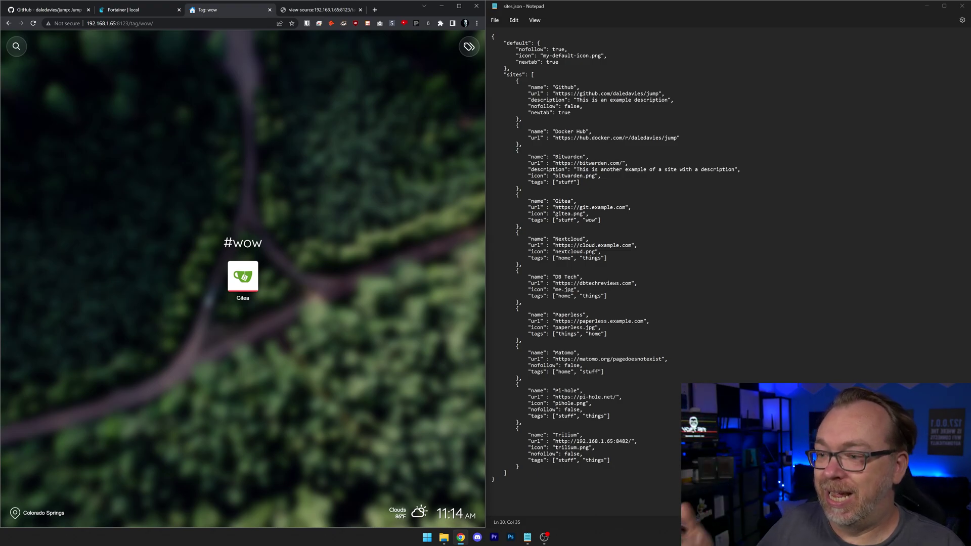
Change the Gitea entry's "wow" tag in sites.json to "wow stuff" and save the file
{"action": "key", "text": "alt+Tab"}
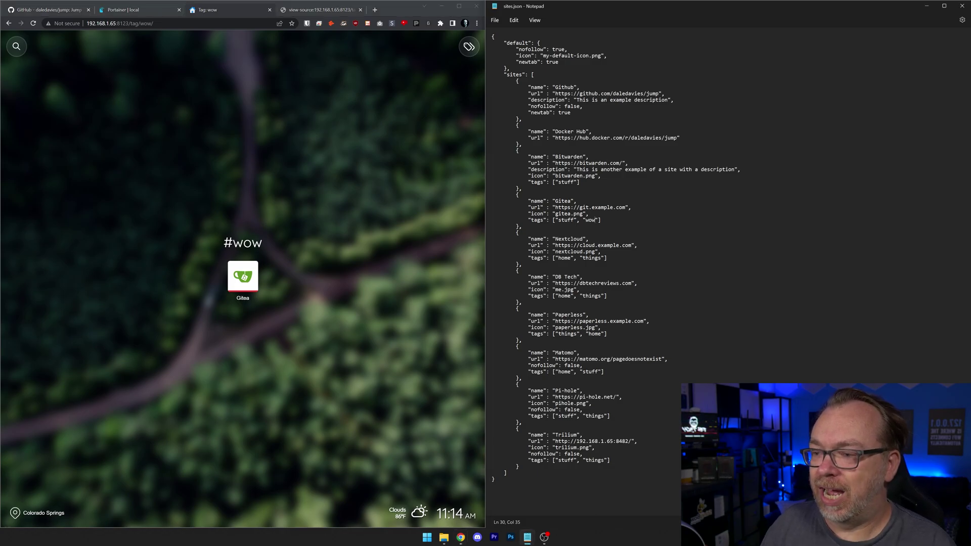
{"action": "type", "text": "[\"stuff"}
{"action": "left_click", "coordinate": [382, 187]}
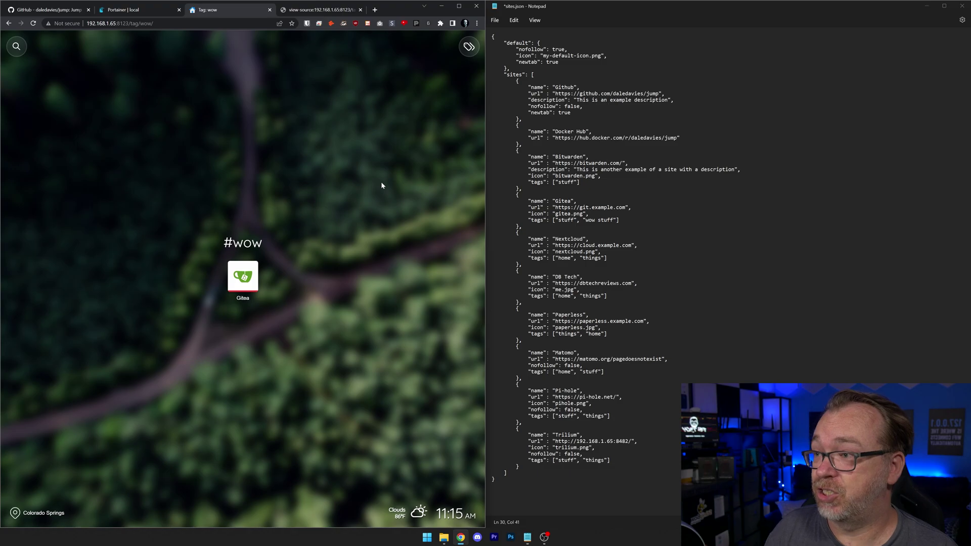
{"action": "key", "text": "alt+Tab"}
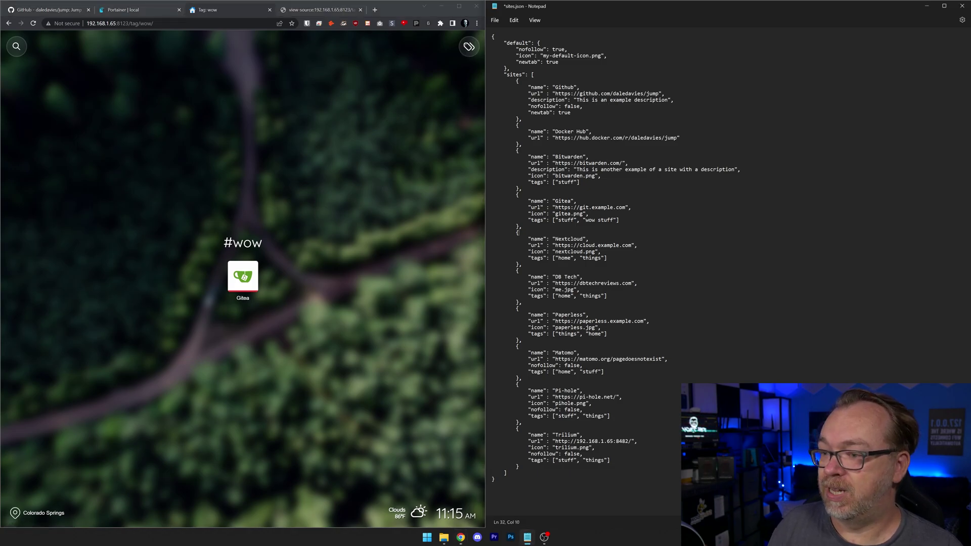
{"action": "key", "text": "Down"}
{"action": "key", "text": "Down"}
{"action": "key", "text": "ctrl+s"}
Reload the tag list by returning to the home tag in Jump and show the sites tagged wow stuff
{"action": "left_click", "coordinate": [468, 46]}
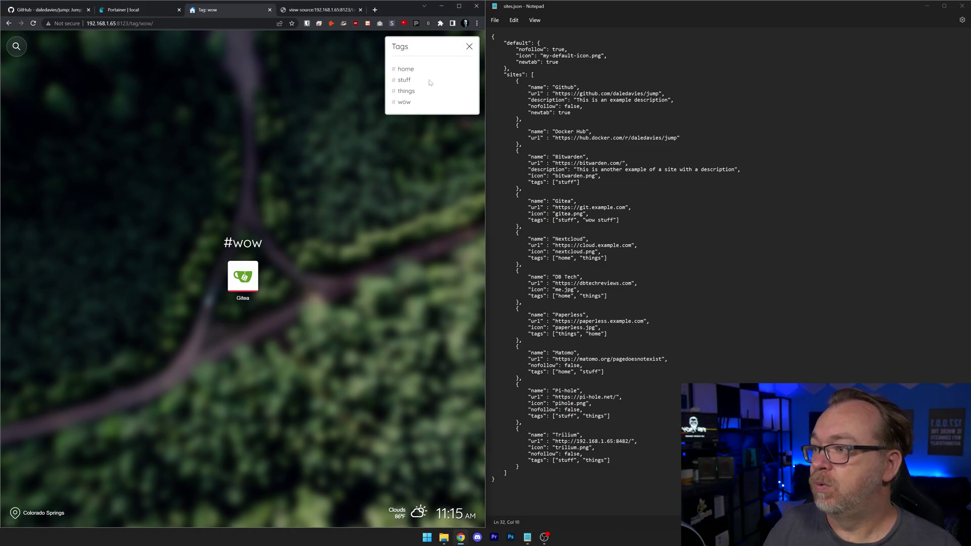
{"action": "left_click", "coordinate": [406, 69]}
{"action": "left_click", "coordinate": [468, 47]}
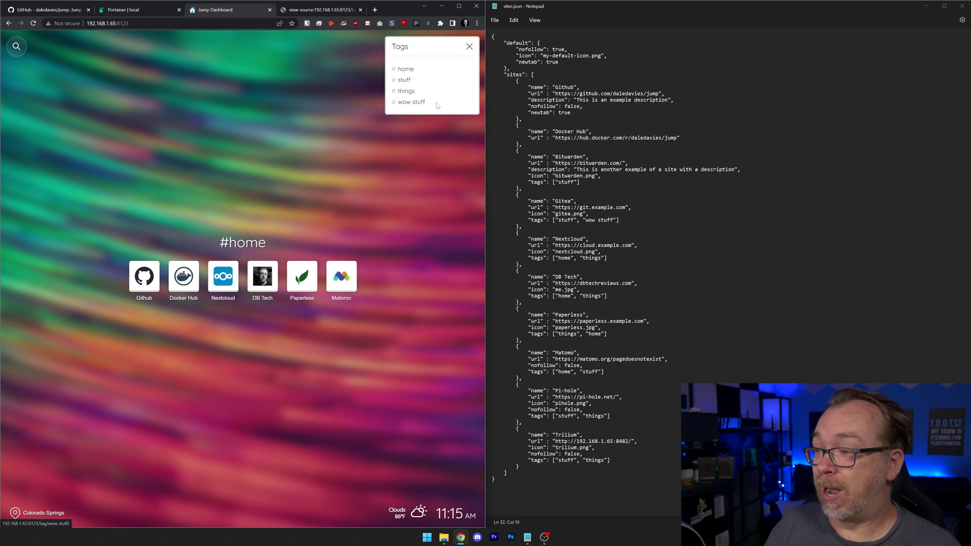
{"action": "left_click", "coordinate": [411, 102]}
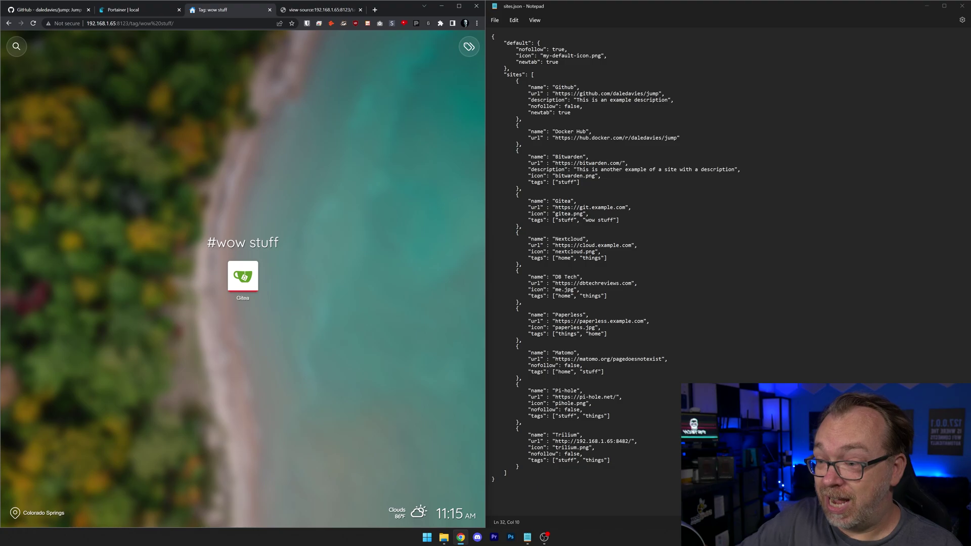
Go back to the sites tagged home in Jump and select the things tag
{"action": "left_click", "coordinate": [469, 47]}
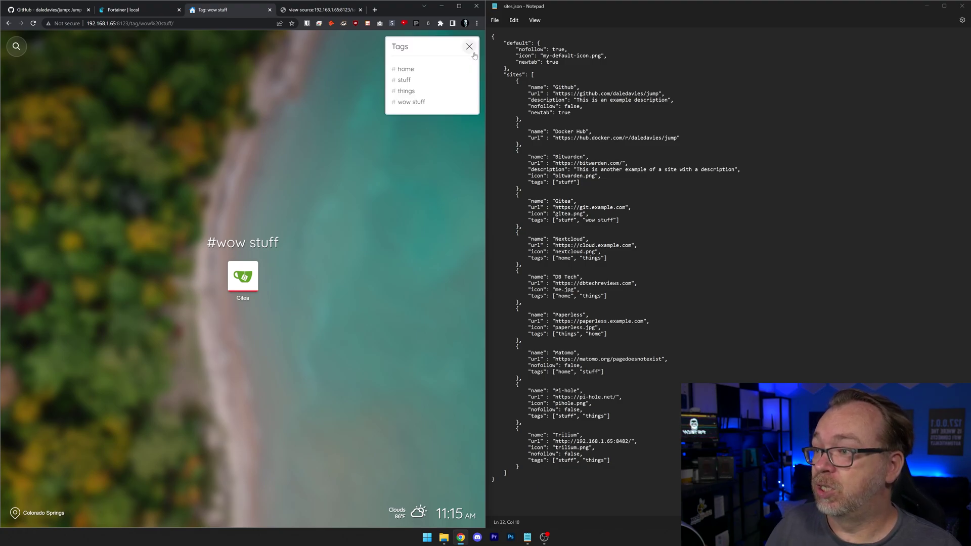
{"action": "left_click", "coordinate": [408, 75]}
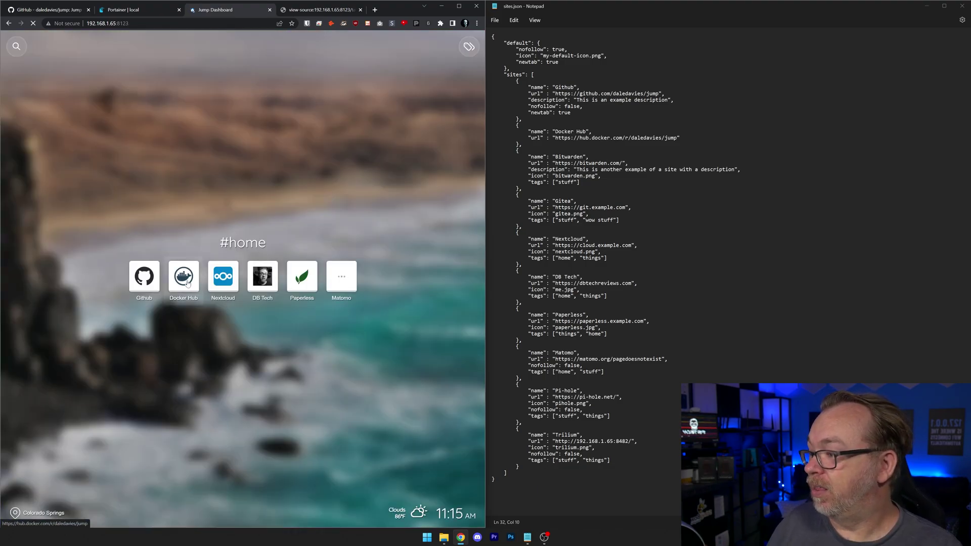
{"action": "left_click", "coordinate": [469, 47]}
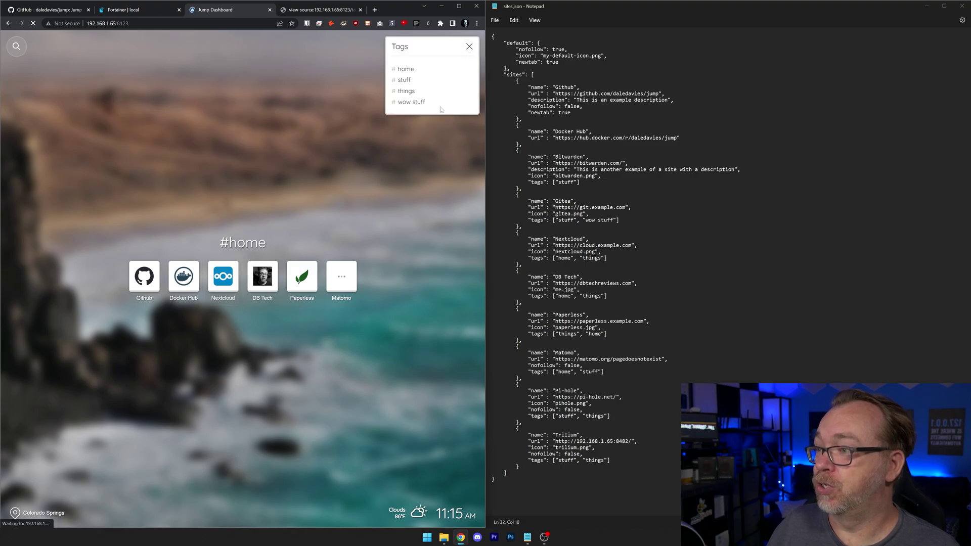
{"action": "left_click", "coordinate": [410, 89]}
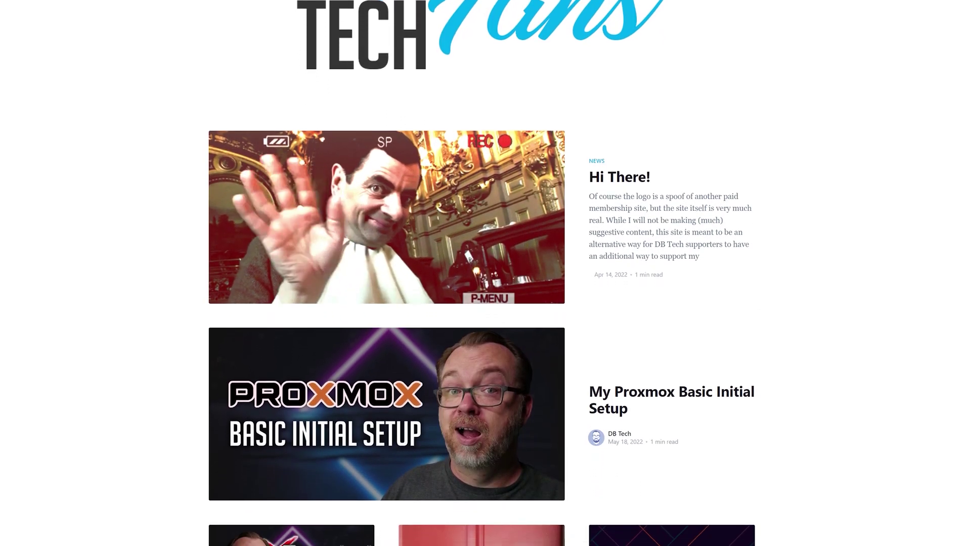
Look through the posts on the DB Tech Fans website
{"action": "scroll", "coordinate": [485, 273], "scroll_direction": "down", "scroll_amount": 2}
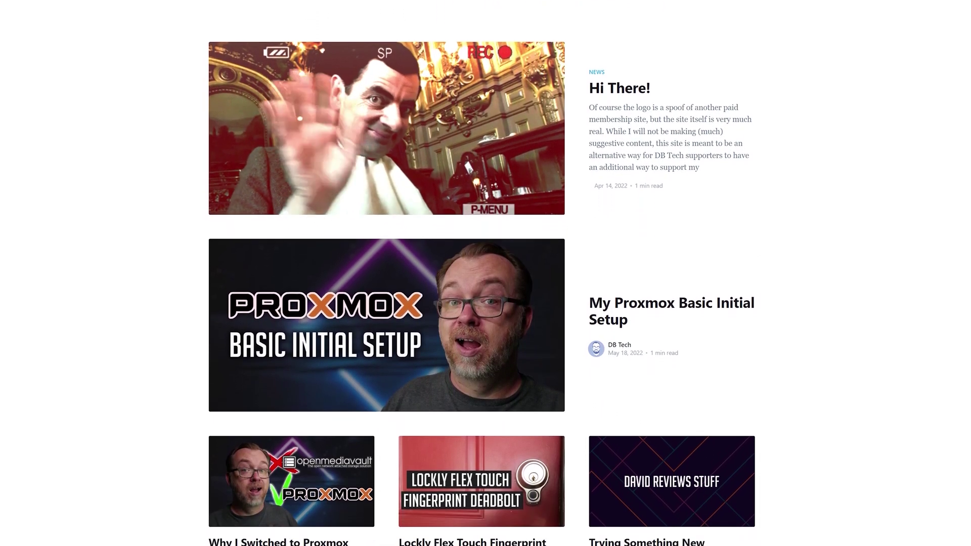
{"action": "scroll", "coordinate": [486, 273], "scroll_direction": "down", "scroll_amount": 2}
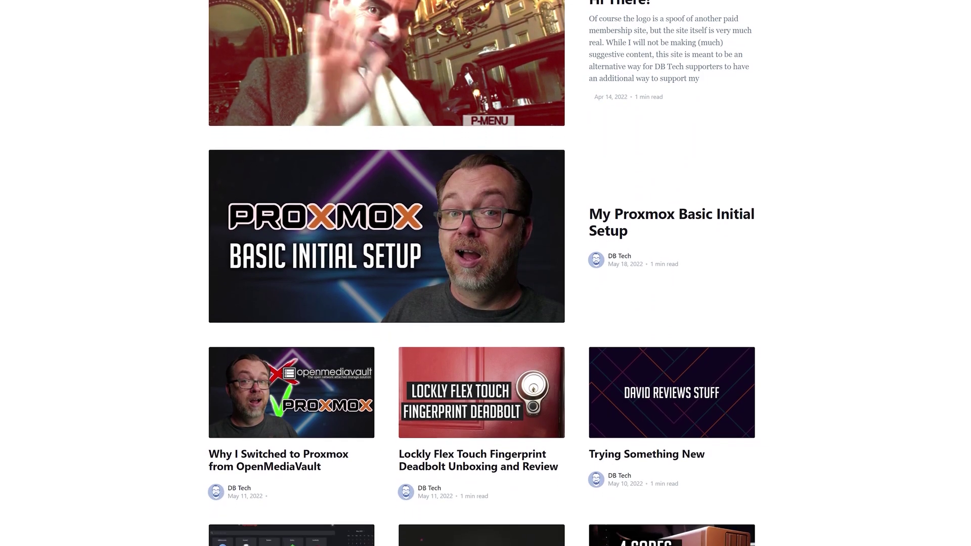